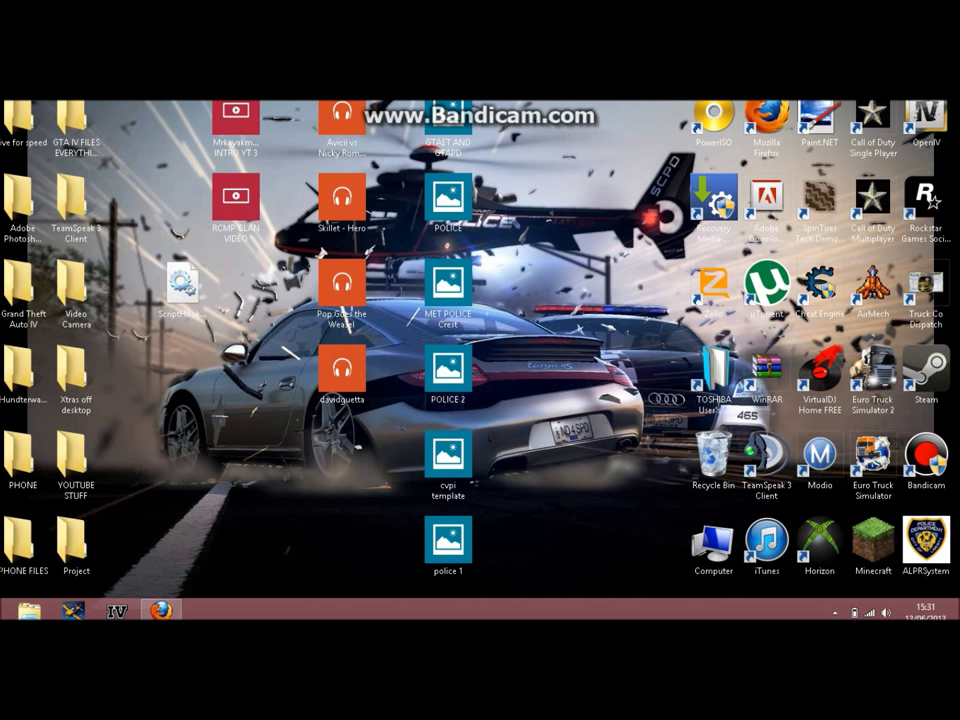
# Step: Search the Start screen for 'movie maker', replacing the 'windows media' search, and launch it
pyautogui.press('super')
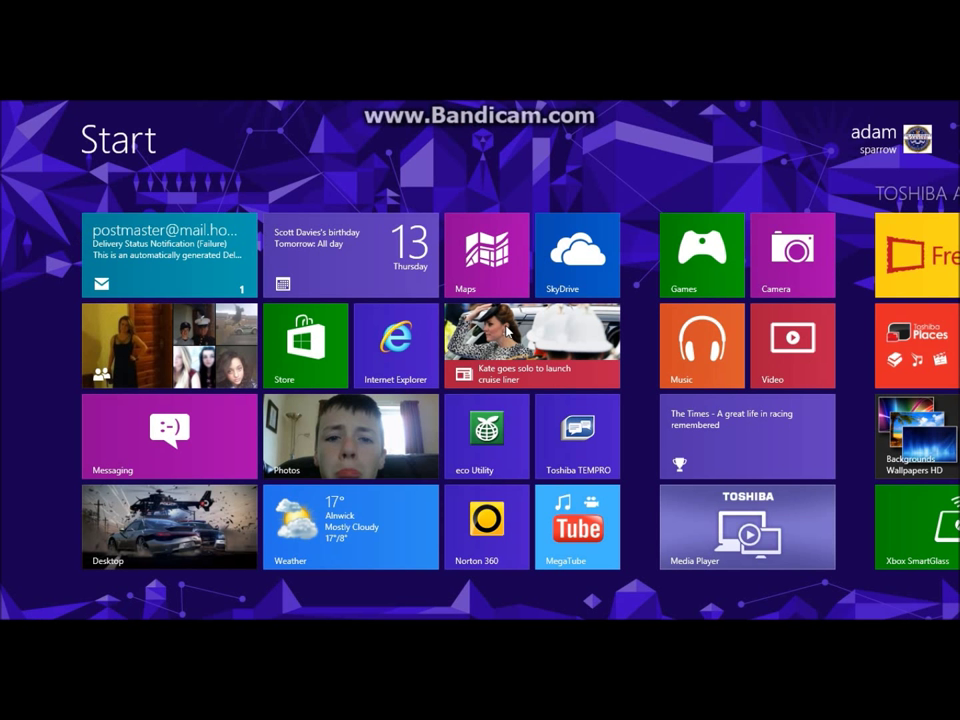
pyautogui.write('windows media')
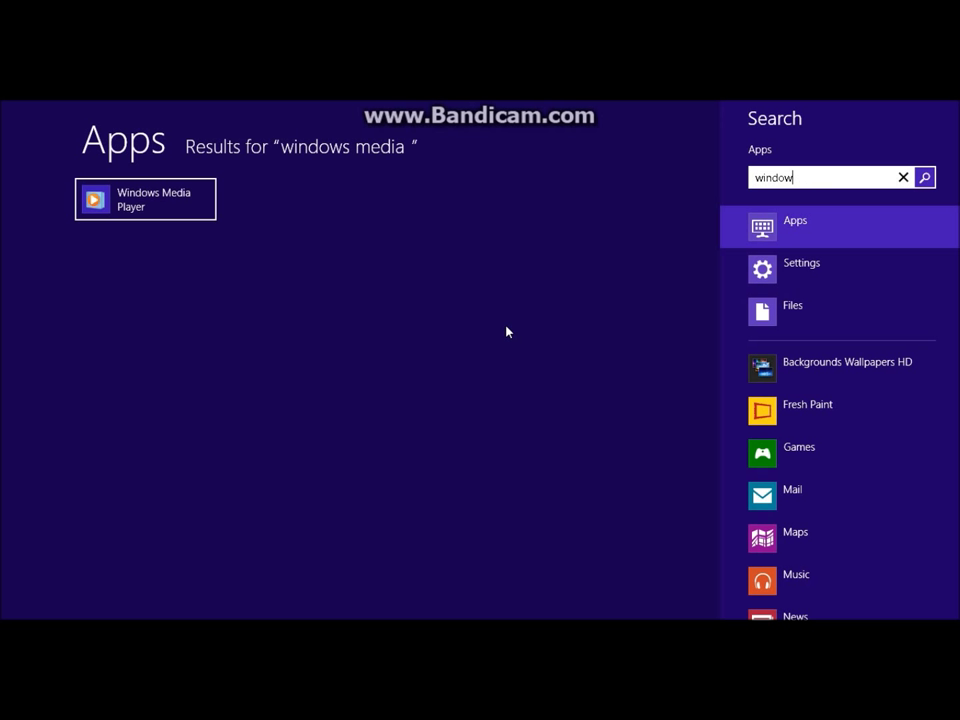
pyautogui.press('BackSpace')
pyautogui.press('BackSpace')
pyautogui.press('BackSpace')
pyautogui.press('BackSpace')
pyautogui.press('BackSpace')
pyautogui.press('BackSpace')
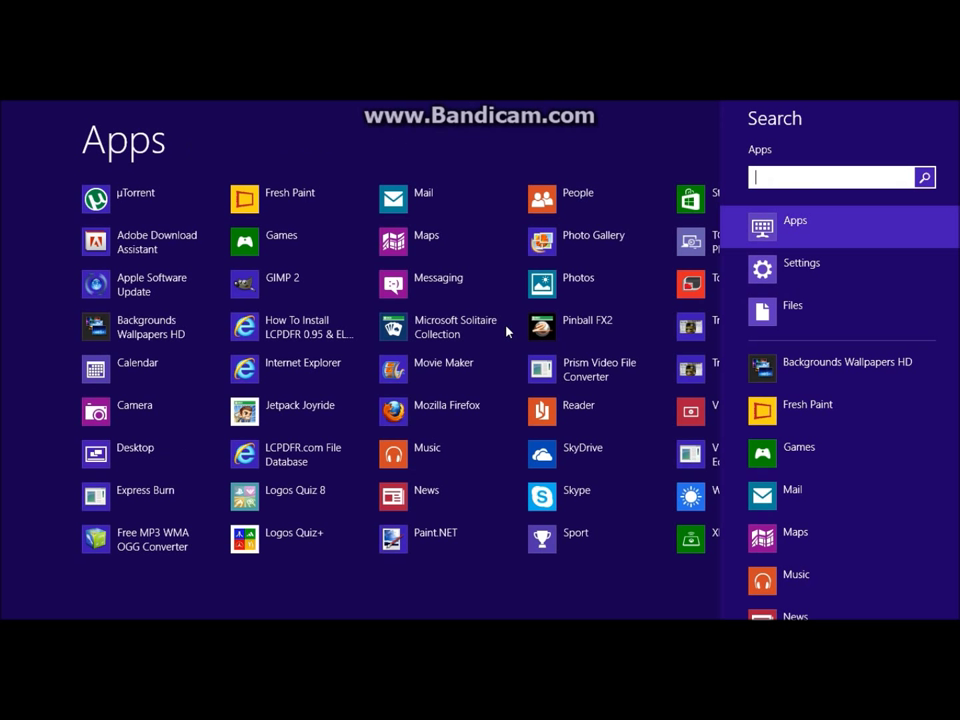
pyautogui.write('movie maker')
pyautogui.press('Return')
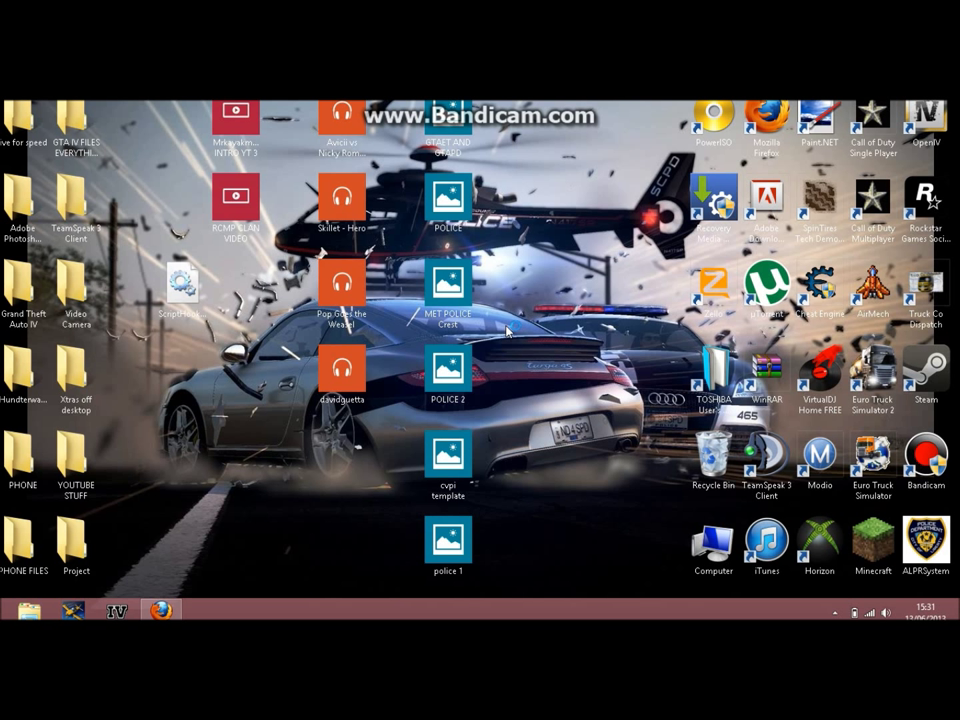
# Step: Wait for Movie Maker to finish loading its empty new project
pyautogui.moveTo(958, 102)
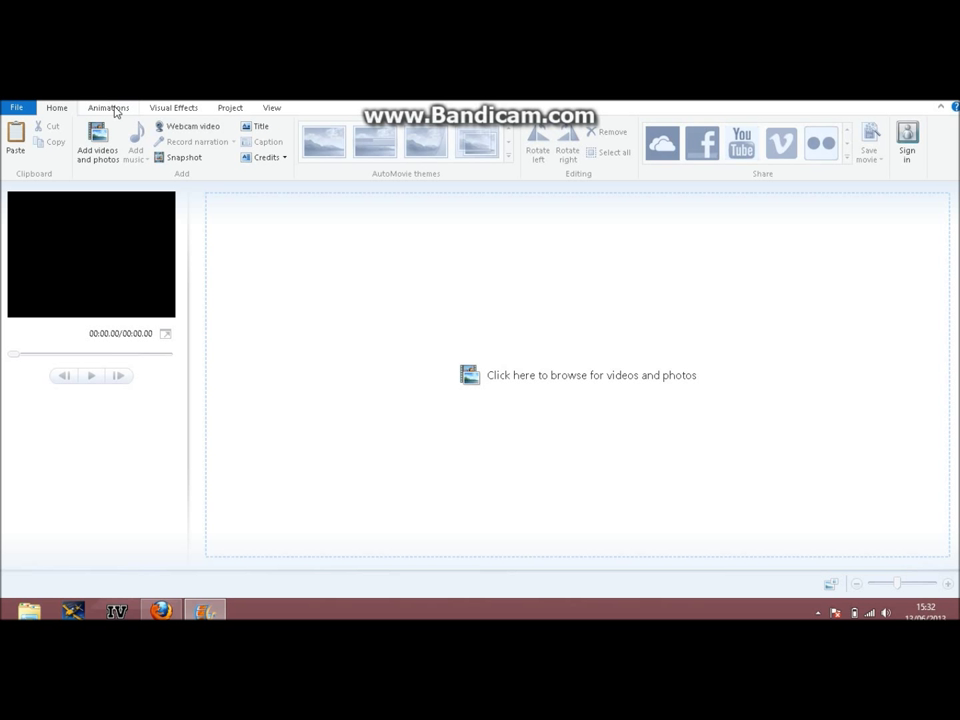
# Step: Browse the Animations, Visual Effects, Project and View ribbon tabs, then return to Home
pyautogui.click(105, 110)
pyautogui.click(162, 107)
pyautogui.click(235, 108)
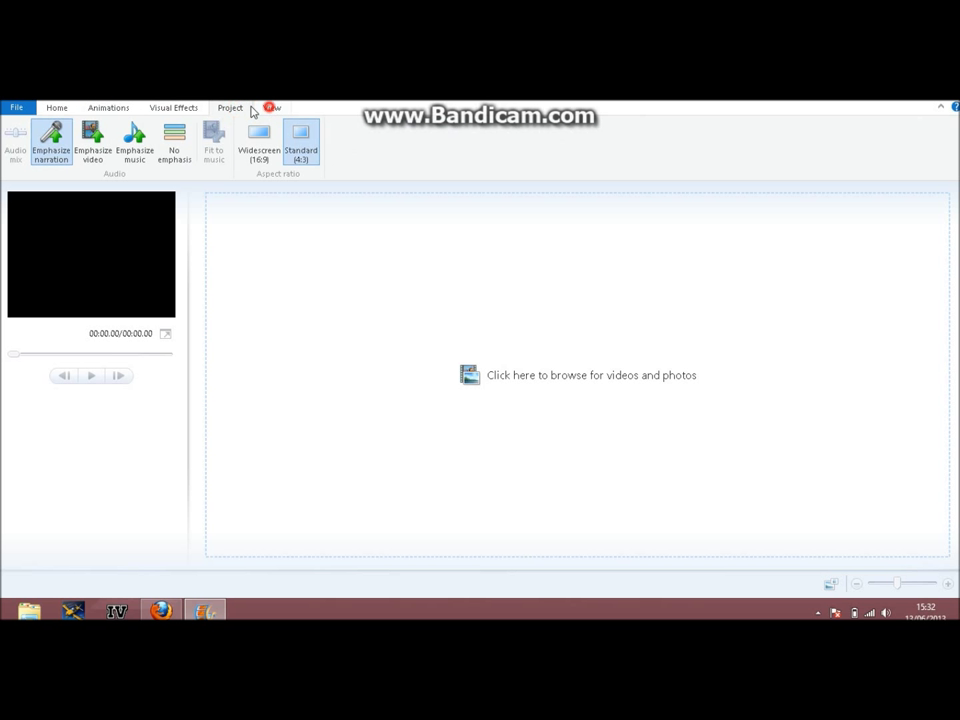
pyautogui.click(271, 108)
pyautogui.click(58, 108)
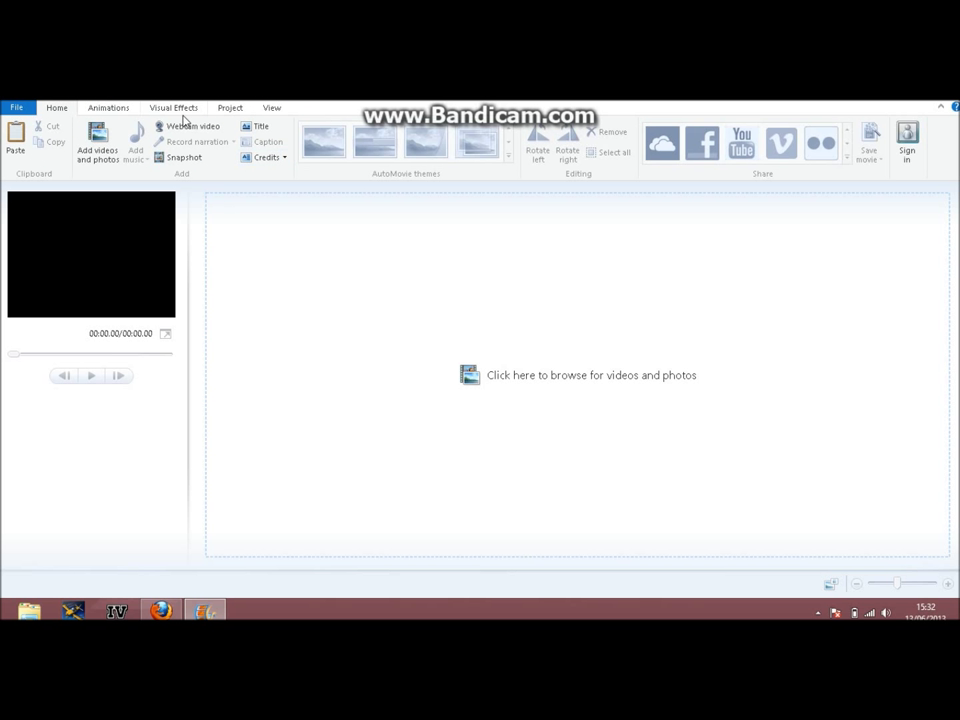
# Step: Add a title card, replace 'My Movie' with the channel name and widen the text box
pyautogui.click(257, 127)
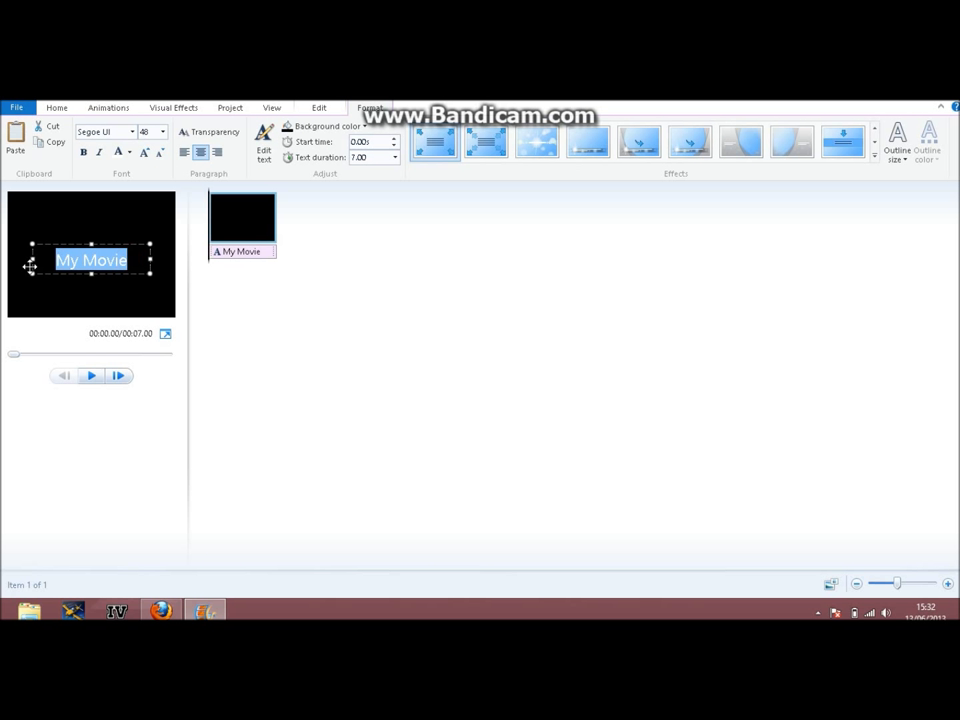
pyautogui.press('BackSpace')
pyautogui.write('M')
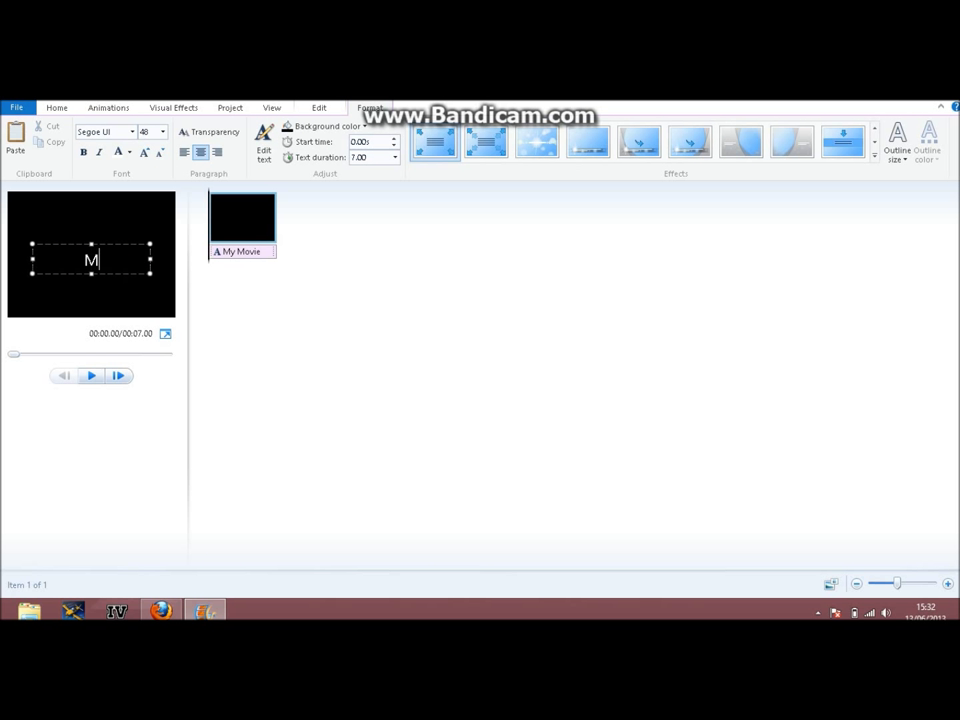
pyautogui.write('rkayakman99')
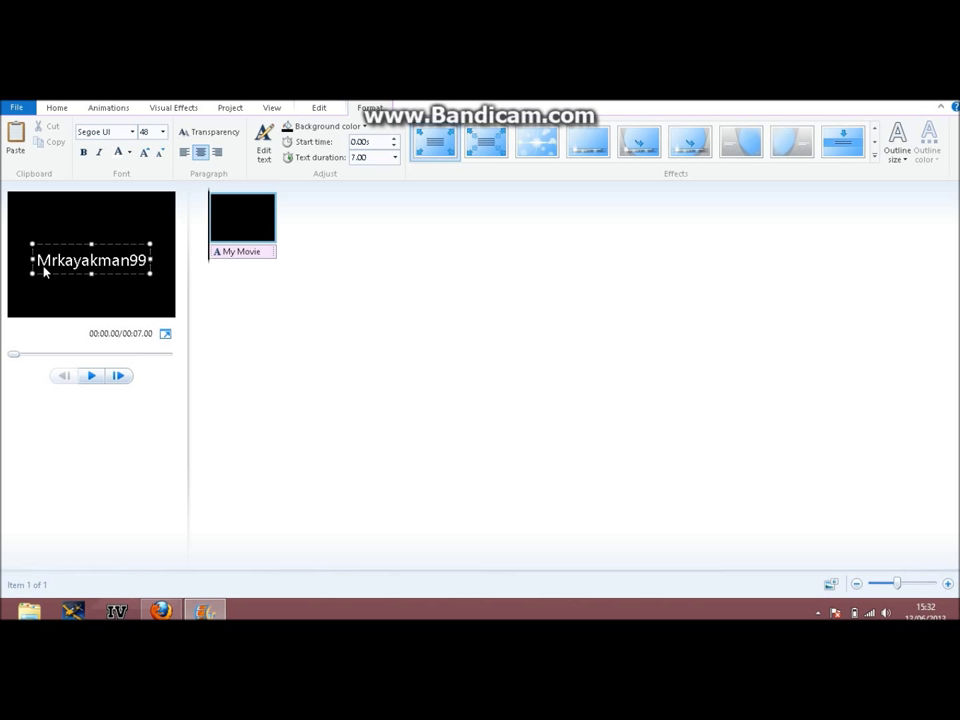
pyautogui.moveTo(152, 275); pyautogui.dragTo(160, 272)
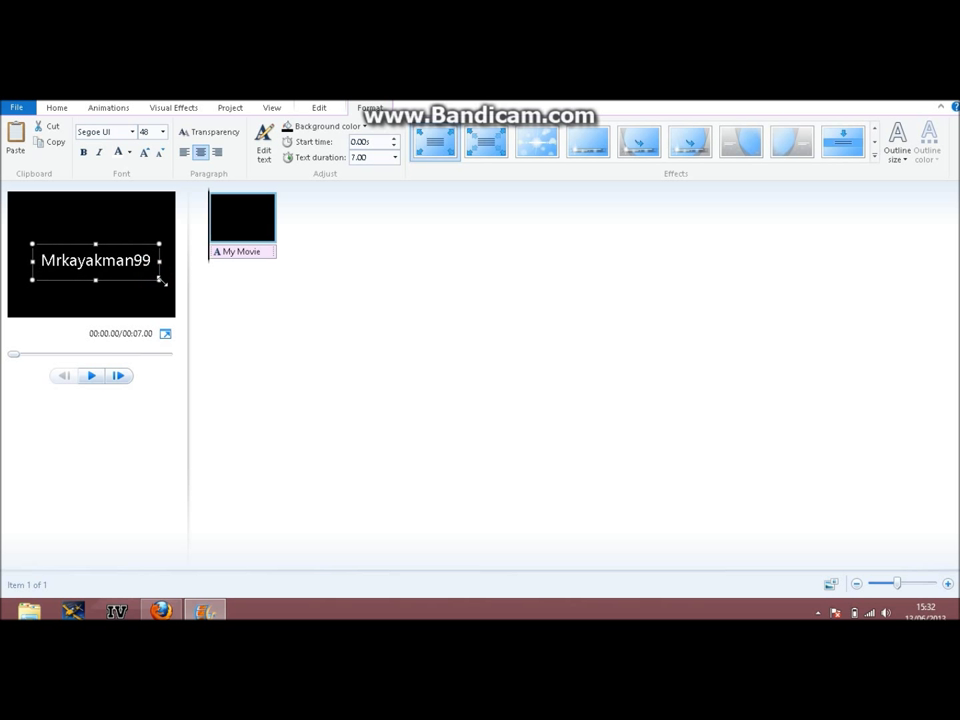
# Step: Add 'Productions' on a second line and make the whole two-line title bold
pyautogui.click(154, 263)
pyautogui.press('Return')
pyautogui.write('Productions')
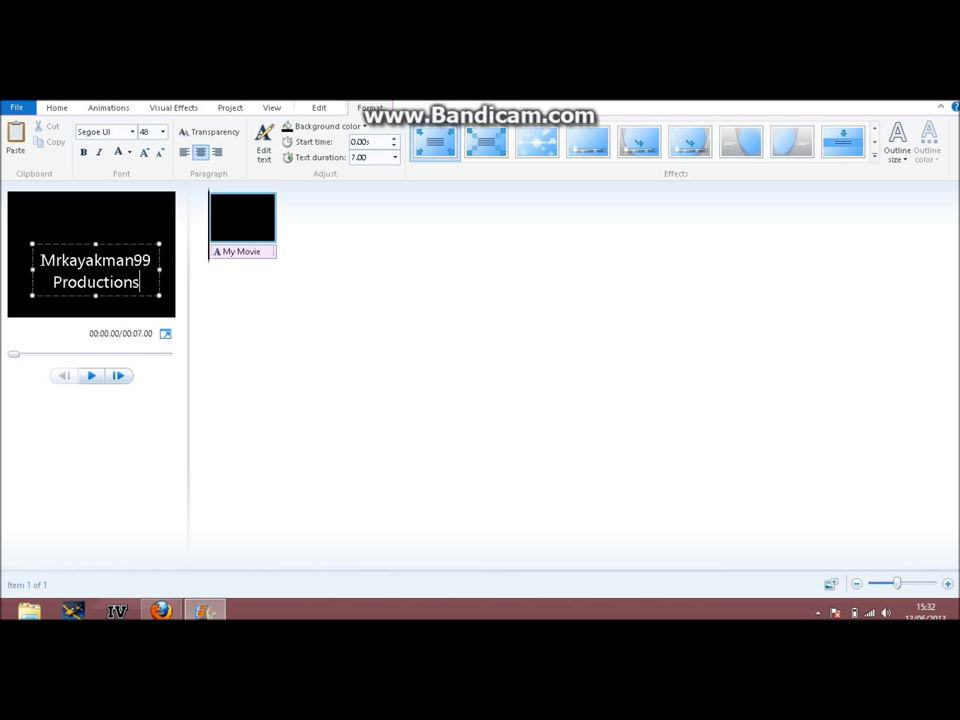
pyautogui.hotkey('shift', 'Left')
pyautogui.moveTo(139, 284); pyautogui.dragTo(22, 250)
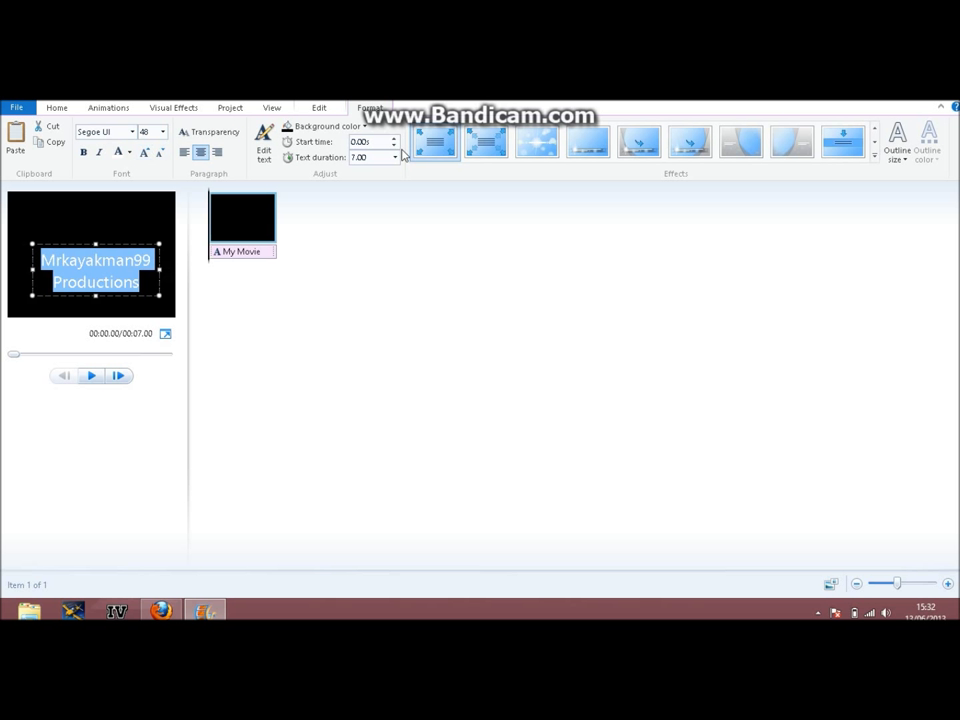
pyautogui.click(83, 152)
# Step: Move the title text slightly higher on the black card
pyautogui.click(161, 276)
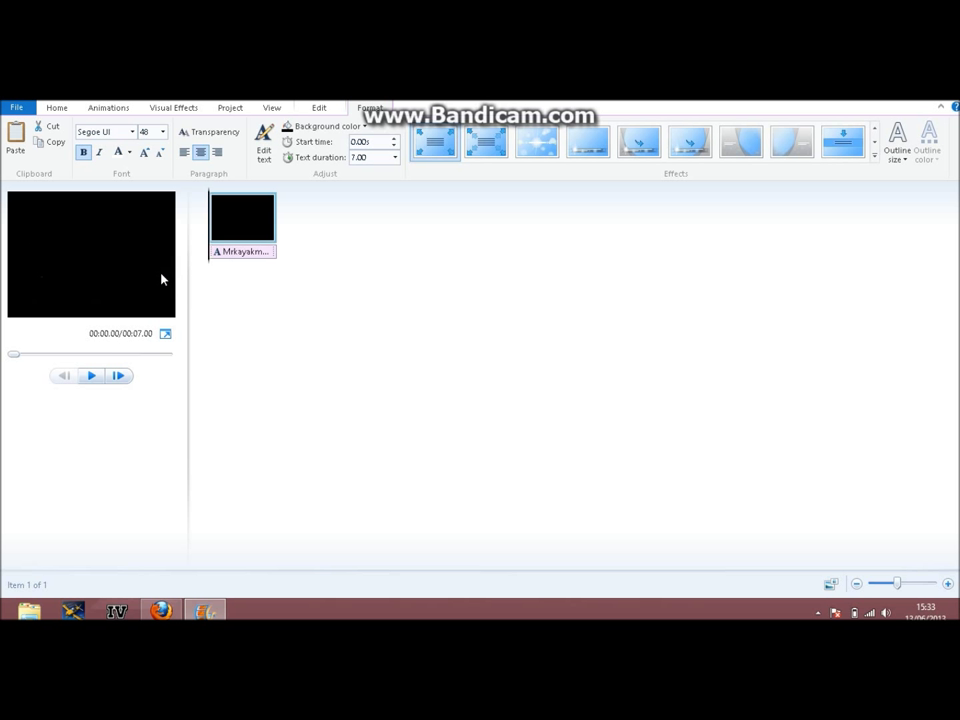
pyautogui.click(235, 249)
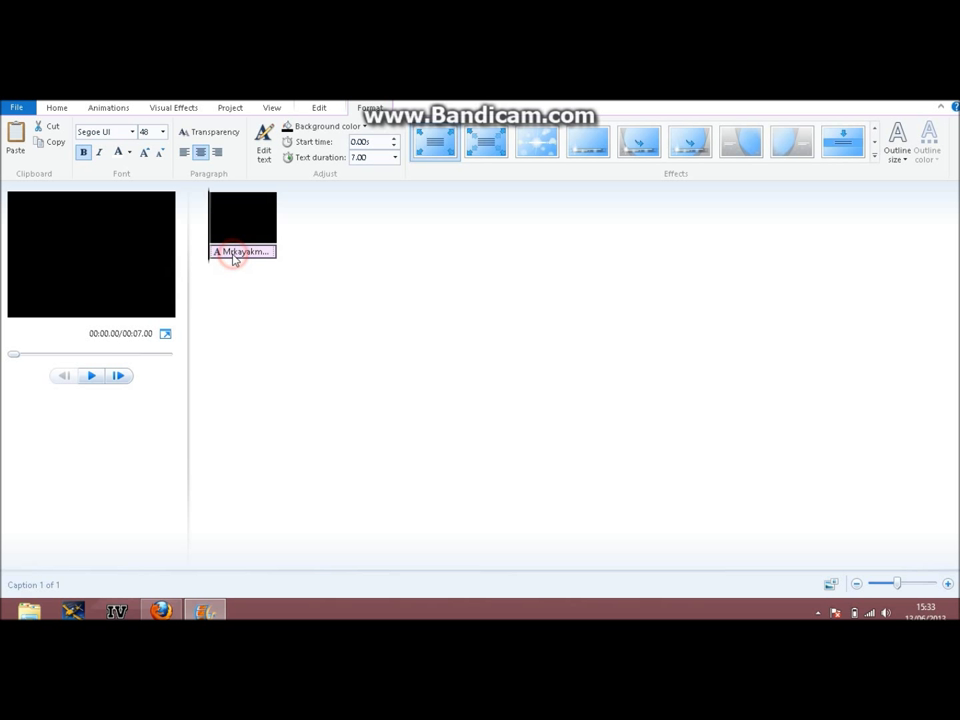
pyautogui.moveTo(147, 247); pyautogui.dragTo(137, 231)
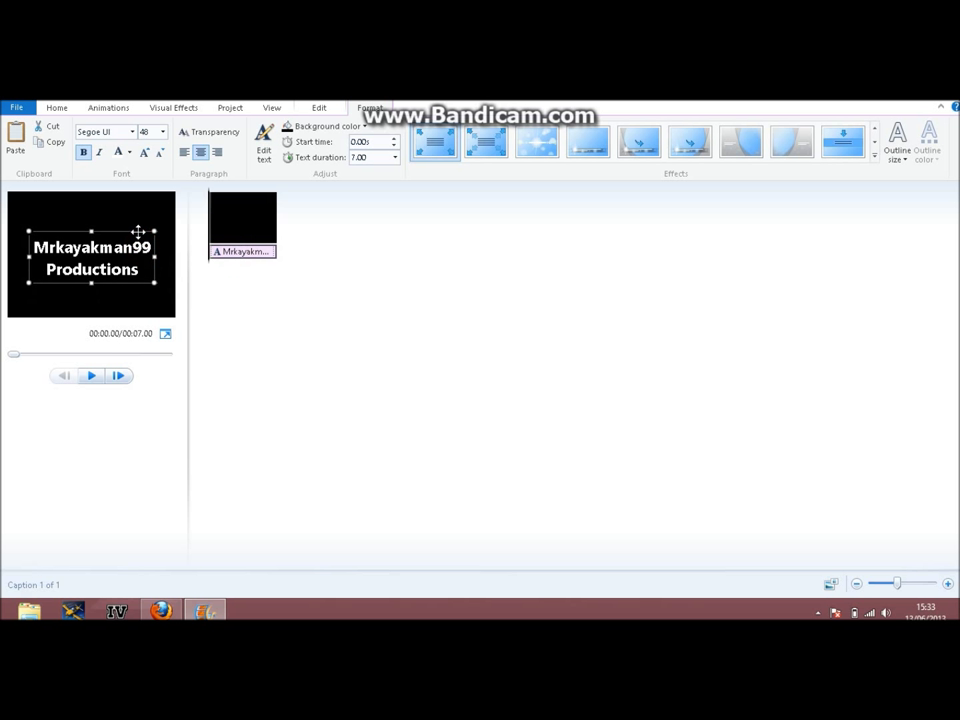
pyautogui.click(364, 186)
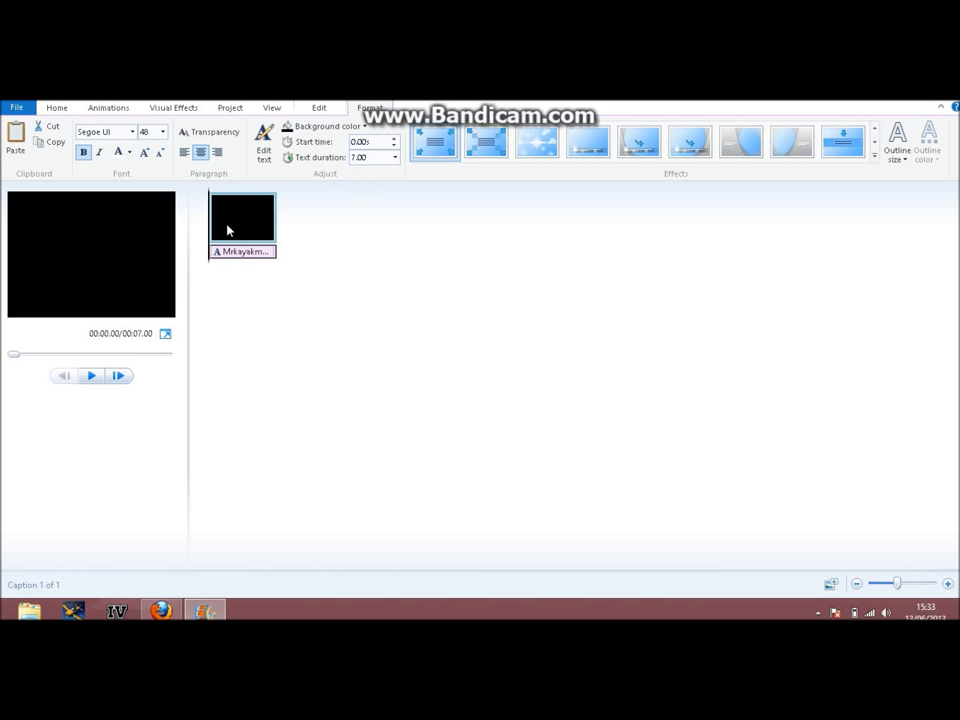
# Step: Play the title card preview, then rewind it to the very beginning
pyautogui.click(91, 375)
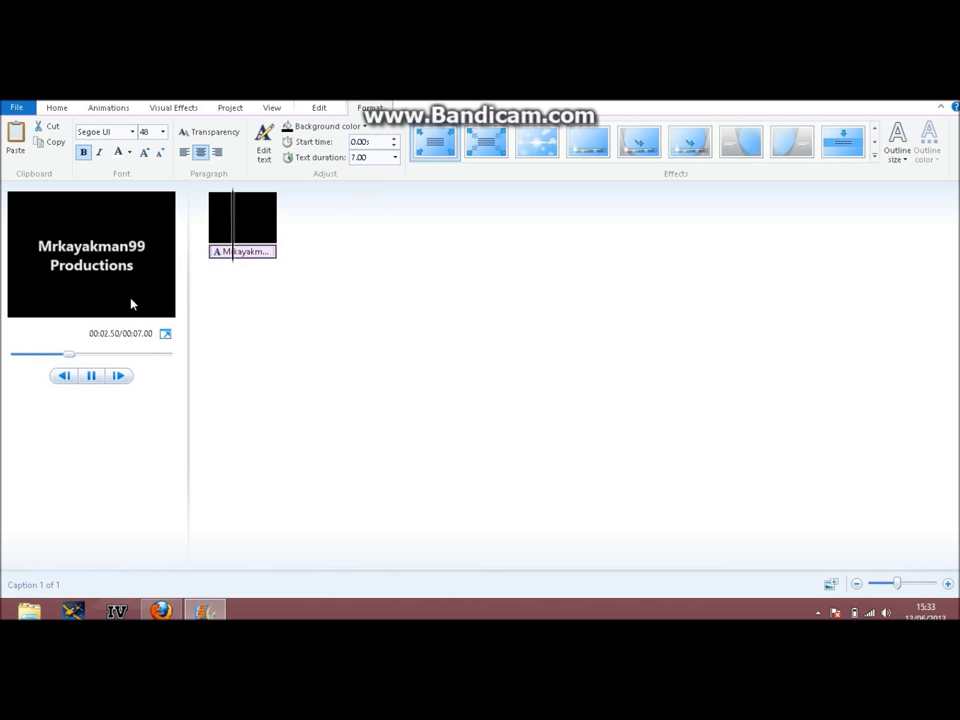
pyautogui.moveTo(100, 358); pyautogui.dragTo(14, 357)
pyautogui.click(91, 375)
pyautogui.moveTo(36, 356); pyautogui.dragTo(6, 362)
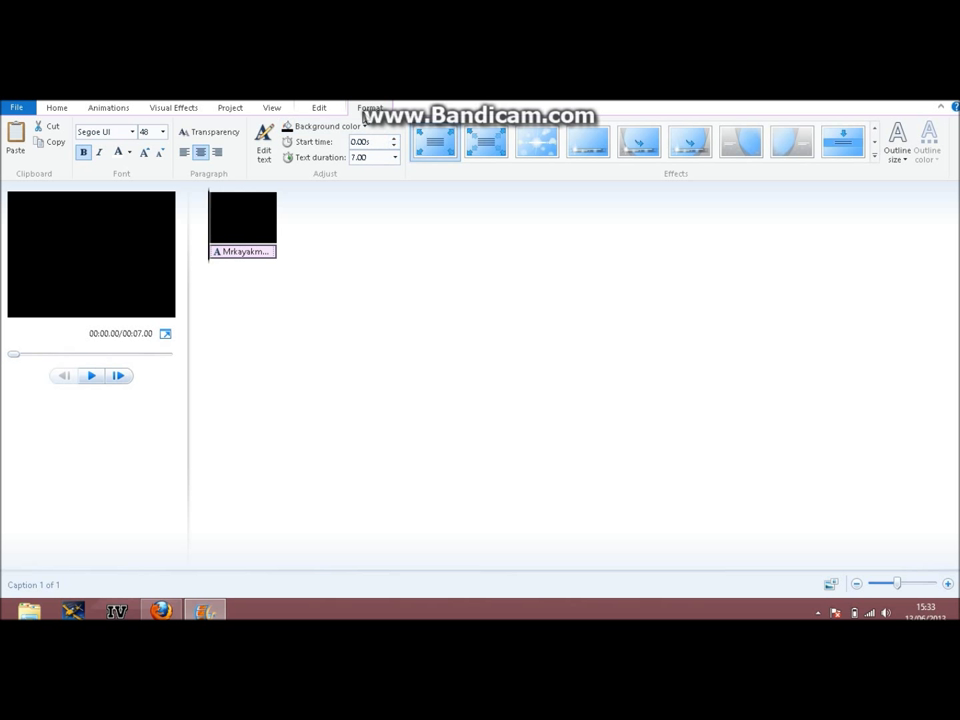
pyautogui.click(58, 108)
# Step: Apply the first text effect and shorten the title text duration to 4.00 seconds
pyautogui.click(362, 108)
pyautogui.click(54, 108)
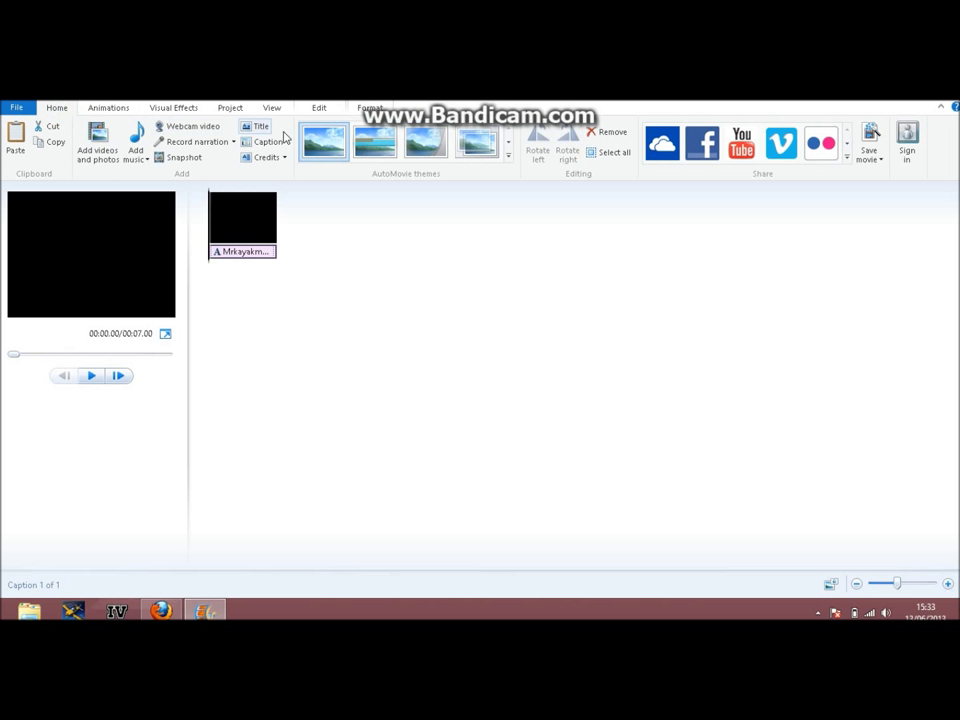
pyautogui.click(247, 257)
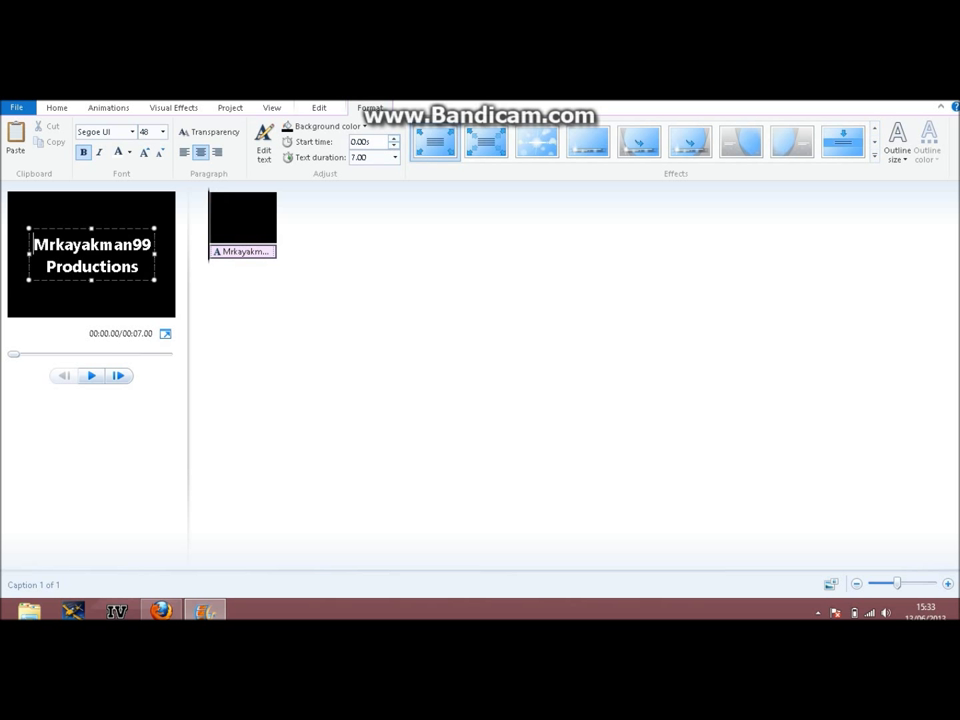
pyautogui.click(421, 153)
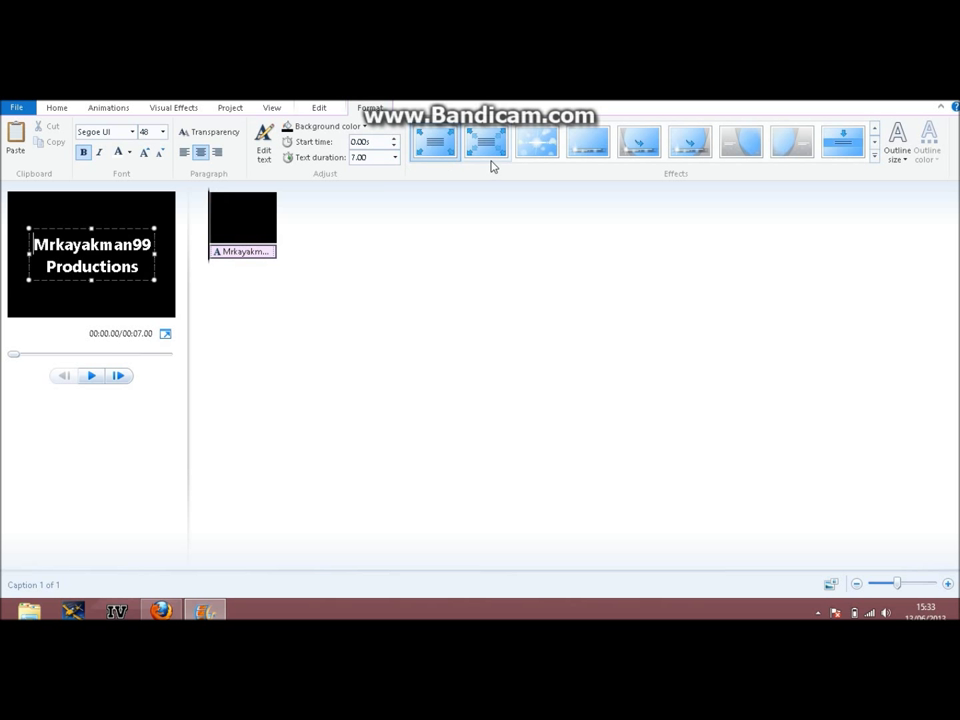
pyautogui.click(395, 158)
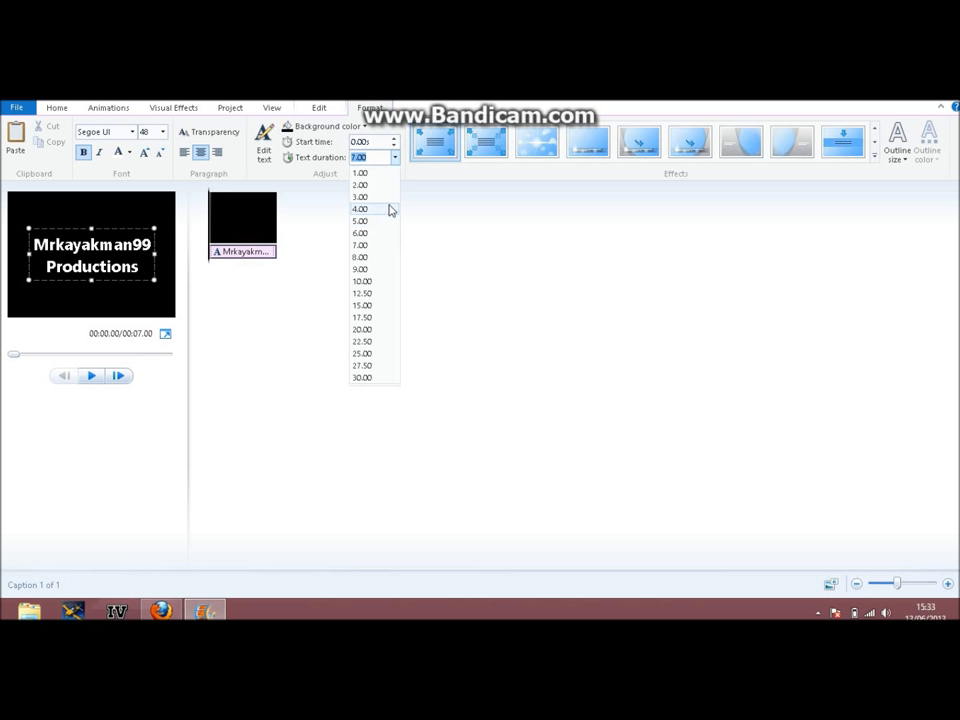
pyautogui.click(389, 209)
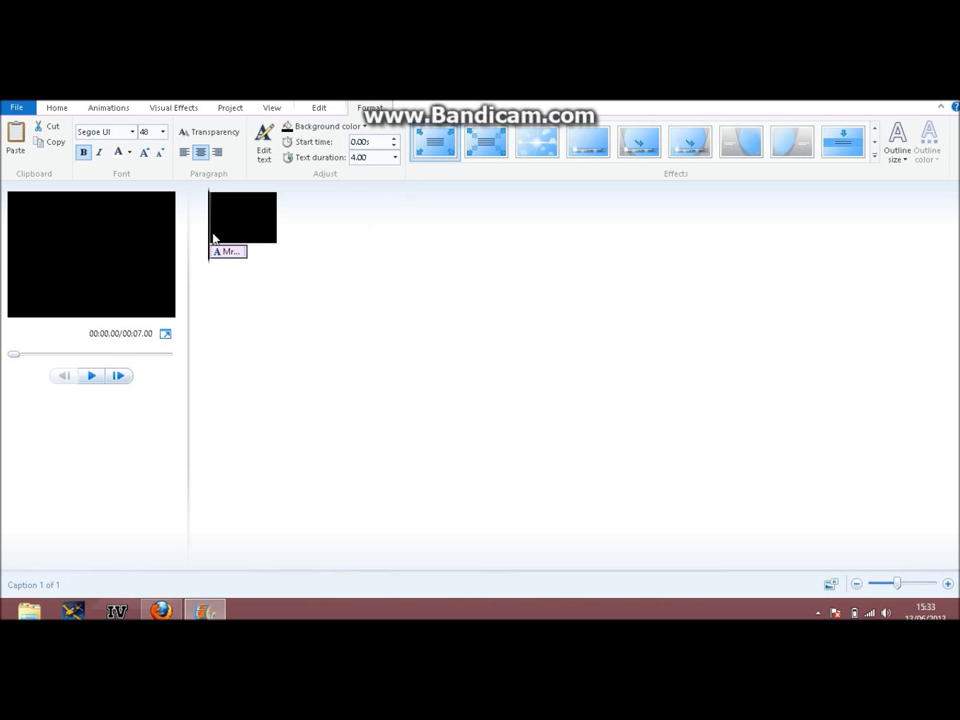
pyautogui.click(270, 227)
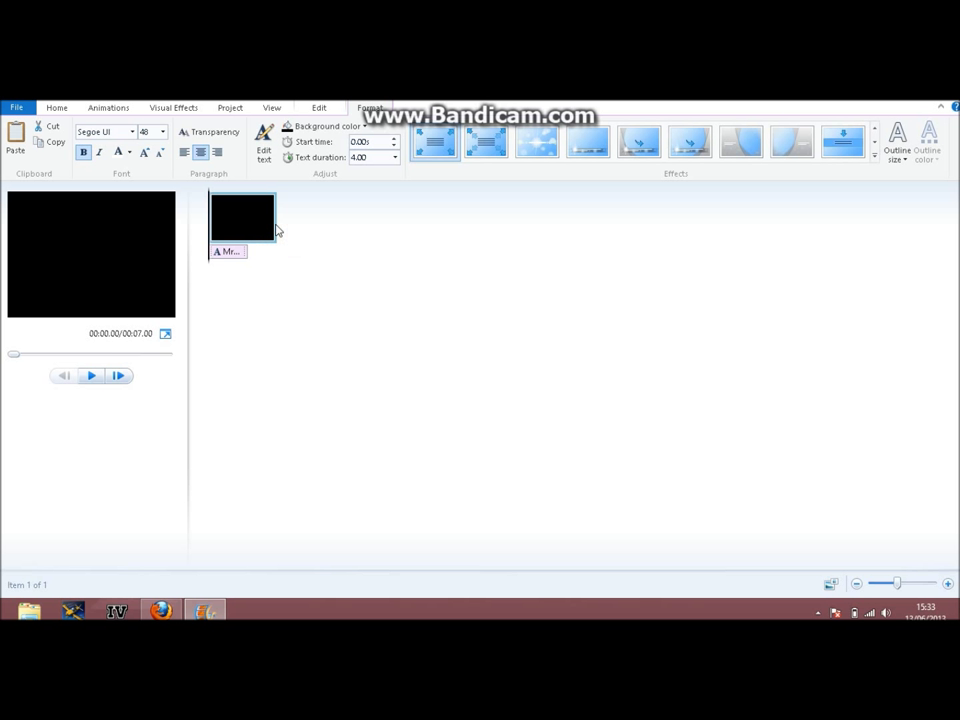
# Step: Play the movie preview from the start to check the shortened title
pyautogui.moveTo(268, 228)
pyautogui.mouseDown()
pyautogui.moveTo(257, 225)
pyautogui.moveTo(277, 236)
pyautogui.mouseUp()
pyautogui.click(91, 376)
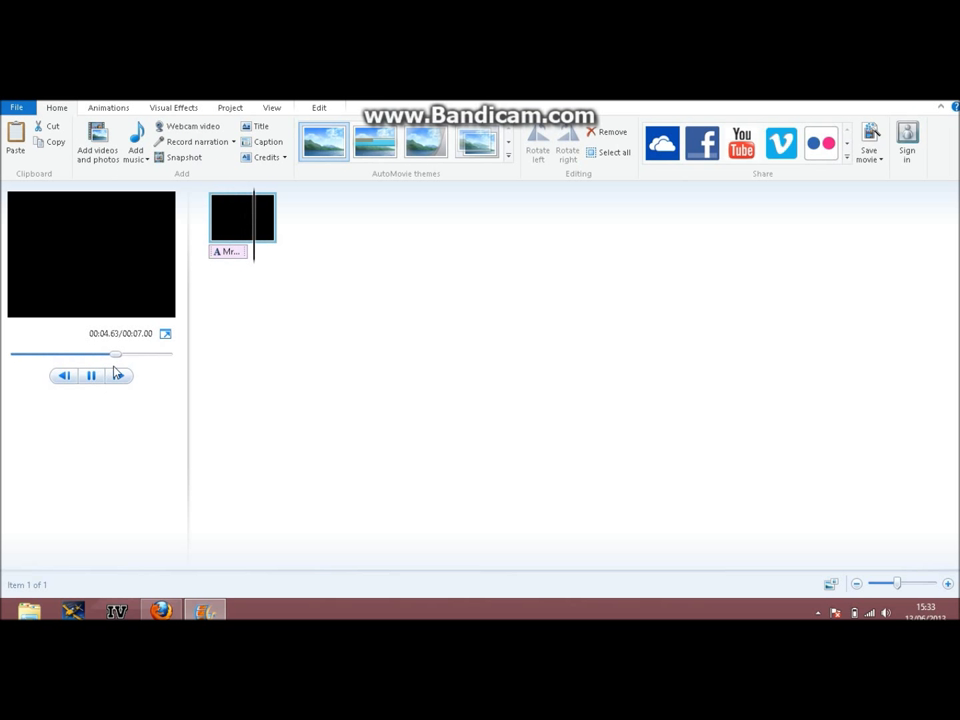
pyautogui.moveTo(125, 356); pyautogui.dragTo(2, 372)
pyautogui.click(90, 375)
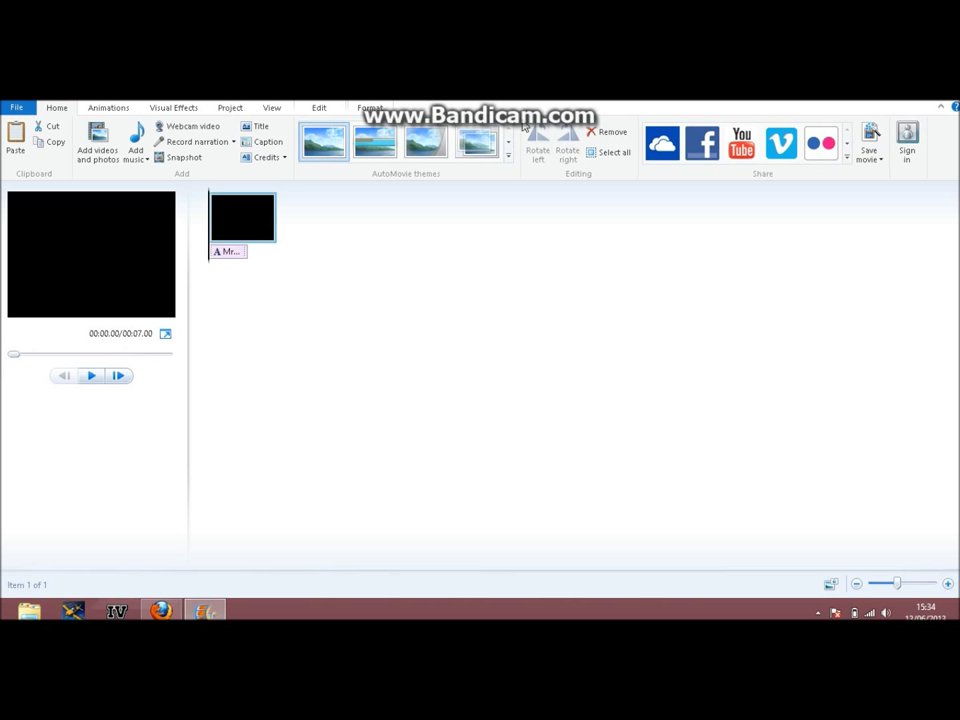
# Step: Give the title the third Effects gallery animation and play it back to check it
pyautogui.click(326, 108)
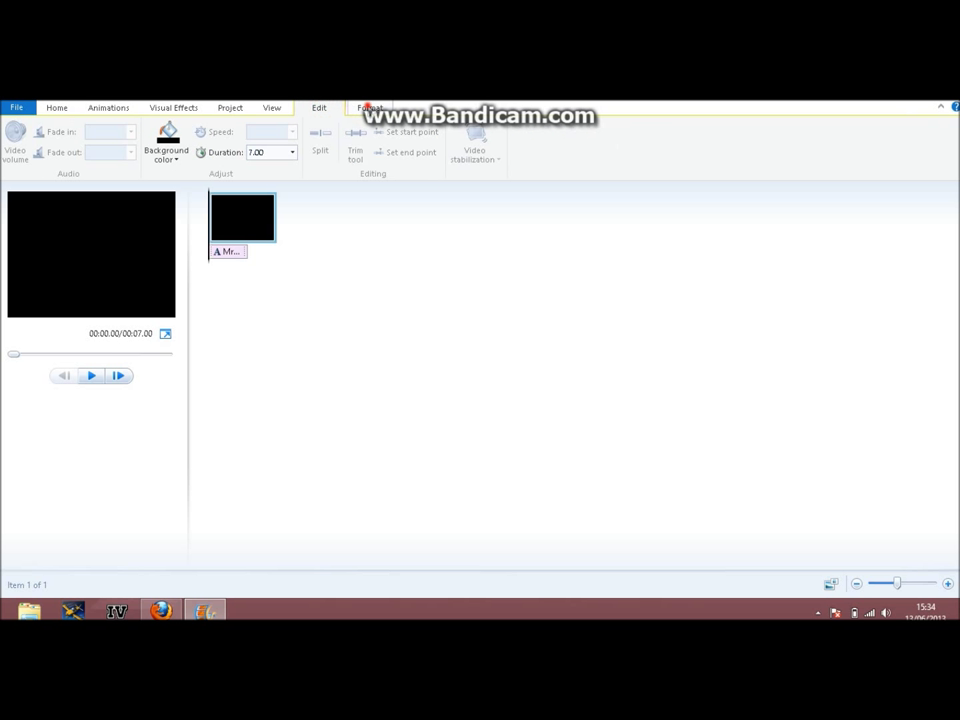
pyautogui.click(368, 107)
pyautogui.click(537, 142)
pyautogui.click(93, 377)
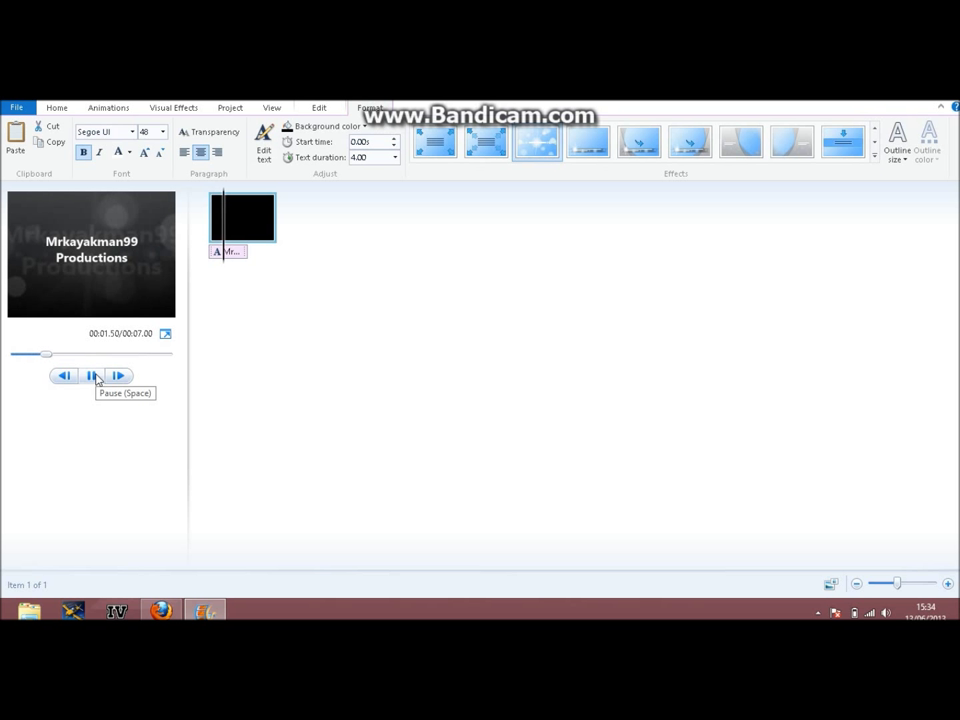
pyautogui.click(90, 375)
pyautogui.click(55, 352)
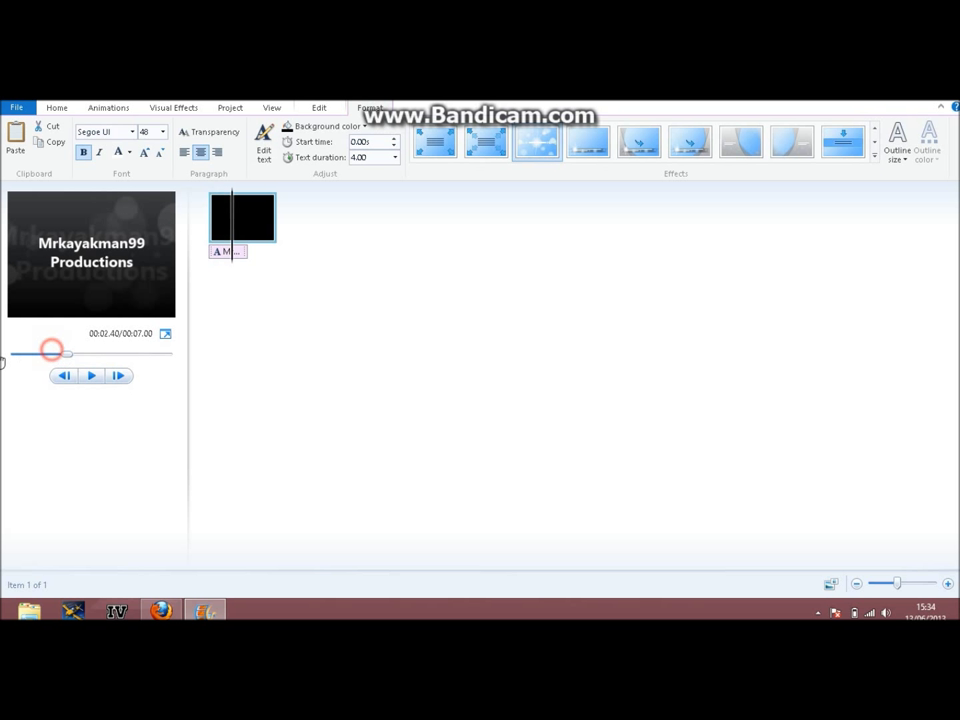
pyautogui.click(266, 228)
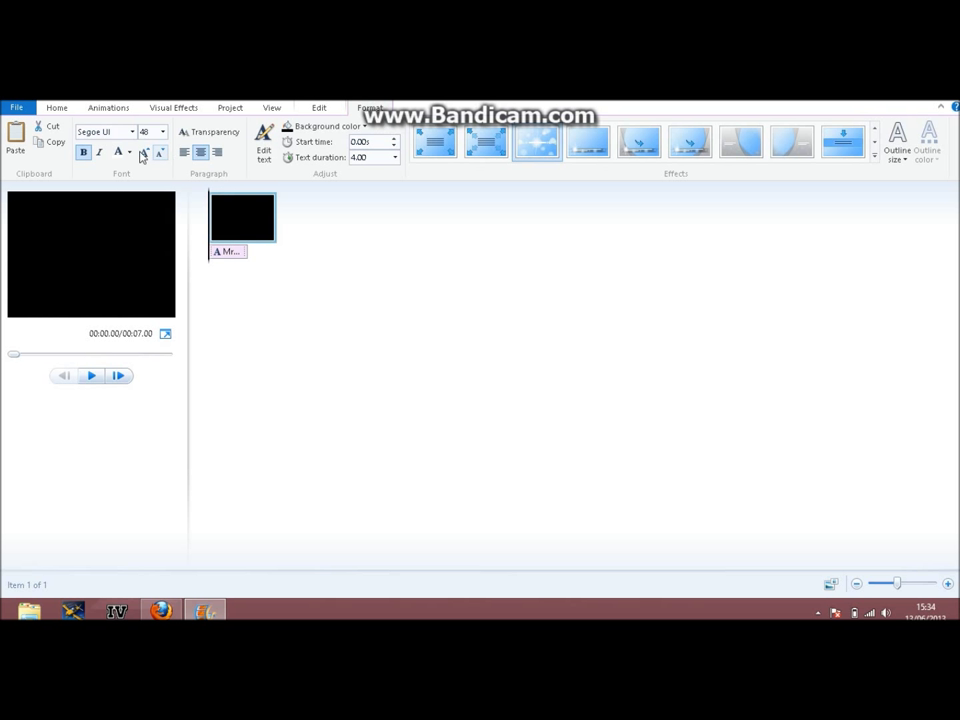
pyautogui.moveTo(208, 214); pyautogui.dragTo(296, 223)
# Step: Move the new My Movie title card to second place in the storyboard
pyautogui.click(296, 214)
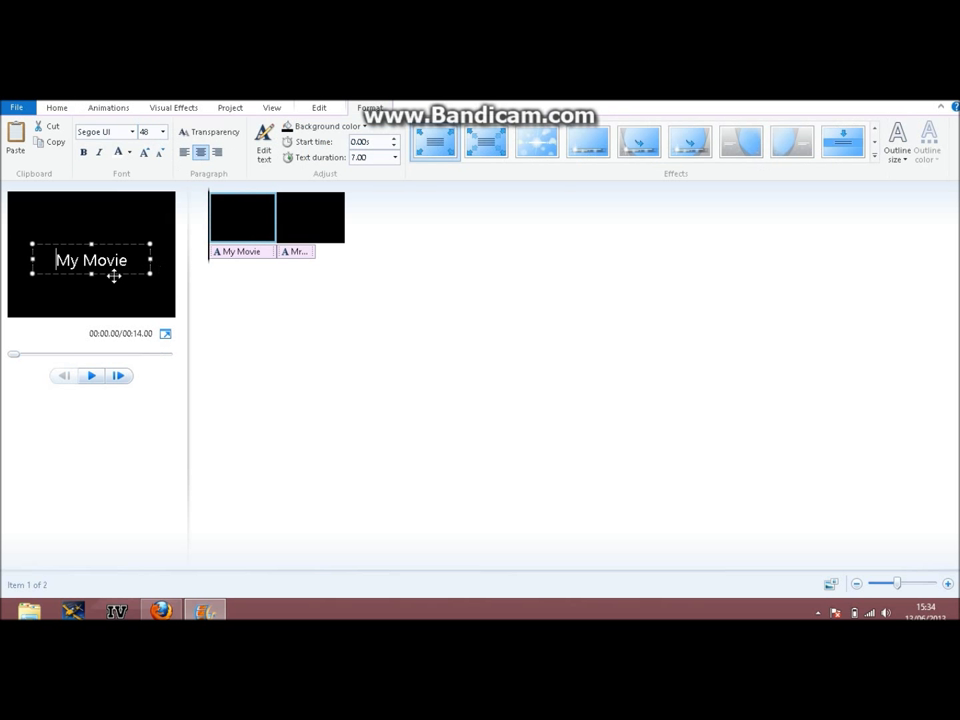
pyautogui.click(240, 236)
pyautogui.moveTo(328, 243); pyautogui.dragTo(349, 257)
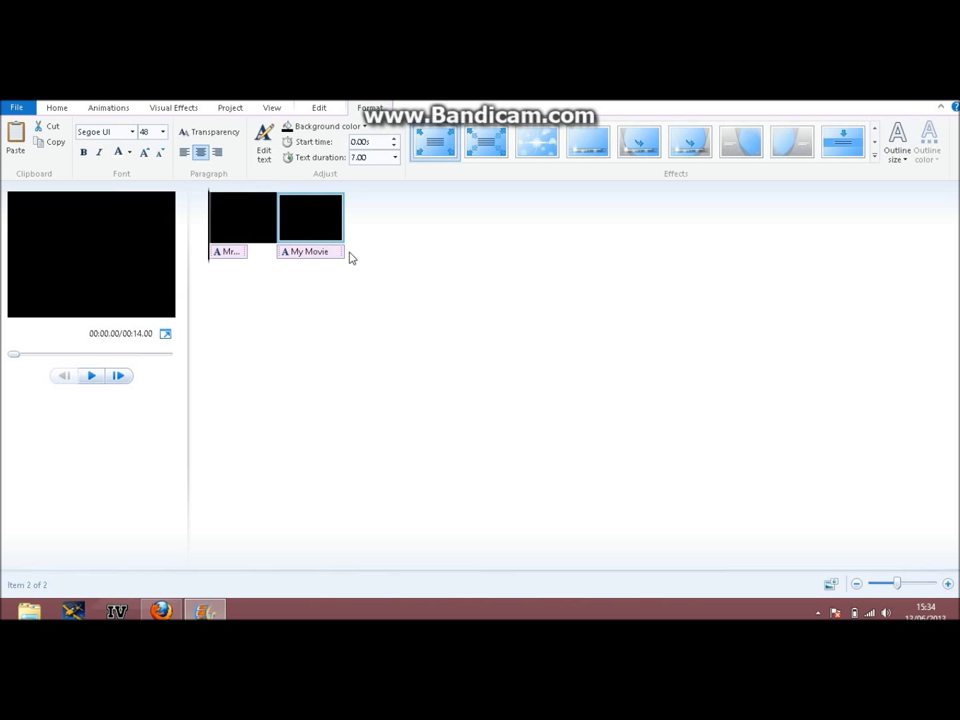
# Step: Shift the opening caption earlier on the timeline and select the My Movie caption text
pyautogui.click(243, 253)
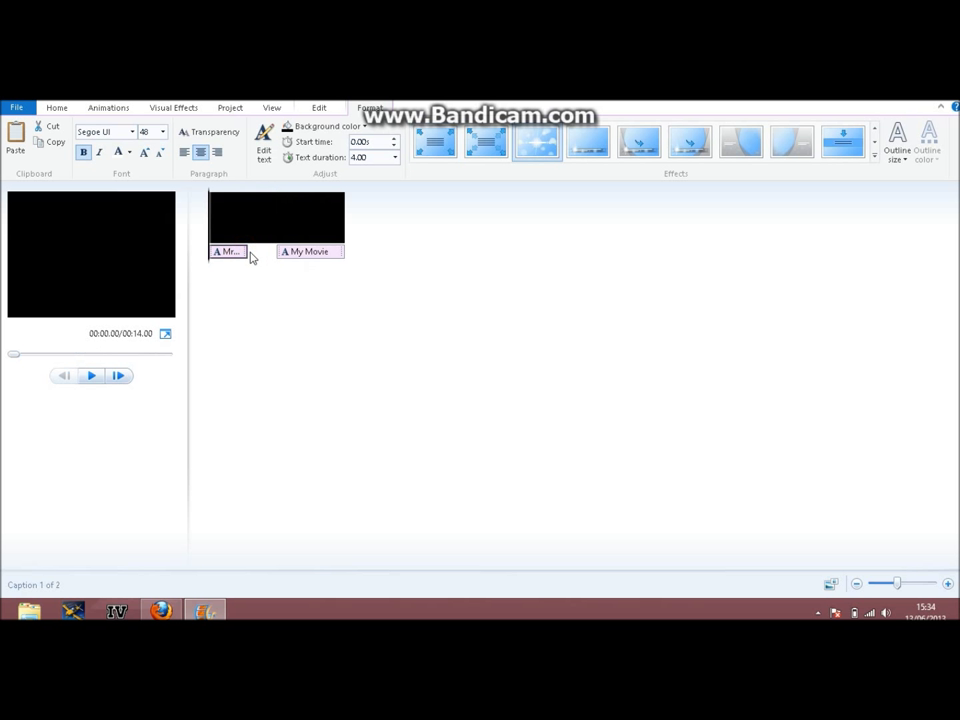
pyautogui.moveTo(245, 256); pyautogui.dragTo(214, 258)
pyautogui.click(294, 254)
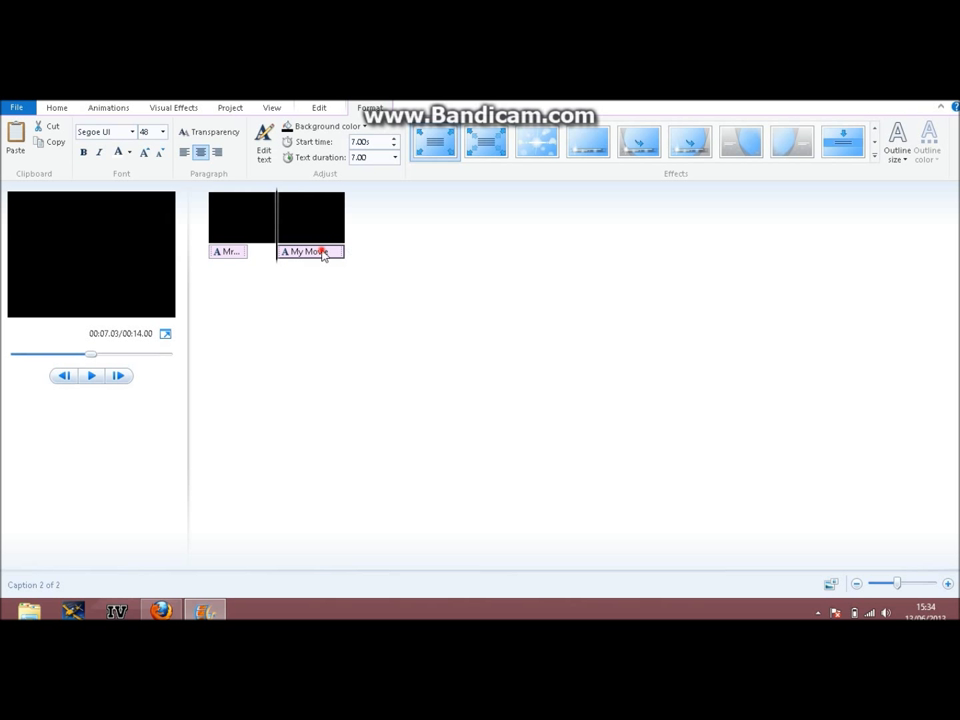
pyautogui.moveTo(124, 261); pyautogui.dragTo(30, 258)
# Step: Replace the placeholder with 'Brings YOUTUBERS' and widen the text box to fit one line
pyautogui.press('BackSpace')
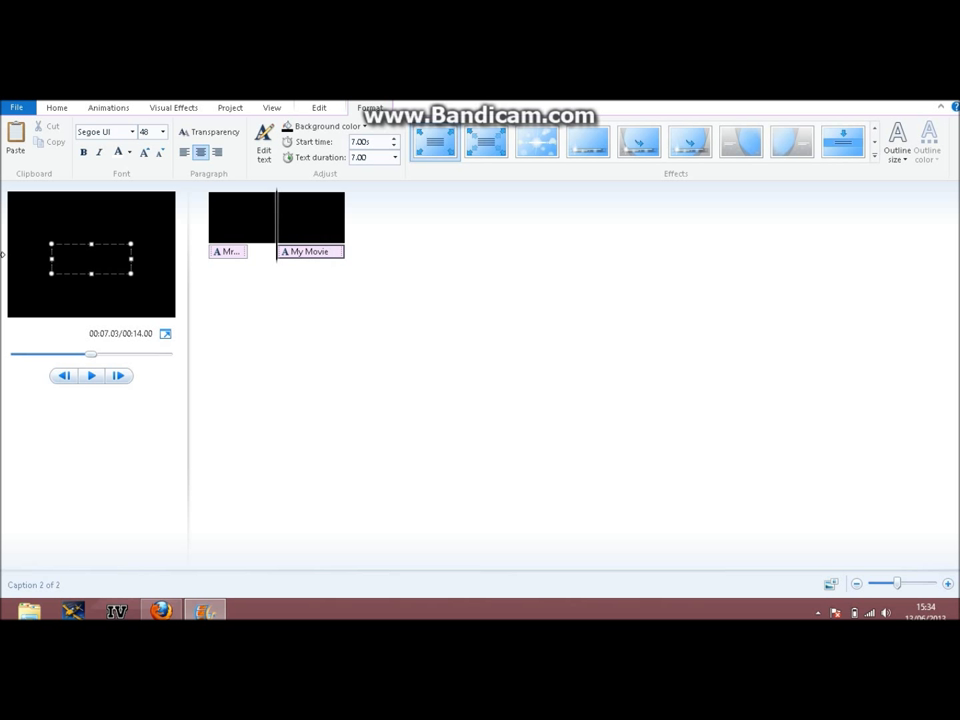
pyautogui.write('ngs YOU')
pyautogui.press('BackSpace')
pyautogui.press('BackSpace')
pyautogui.press('BackSpace')
pyautogui.write('YOUTUBE E')
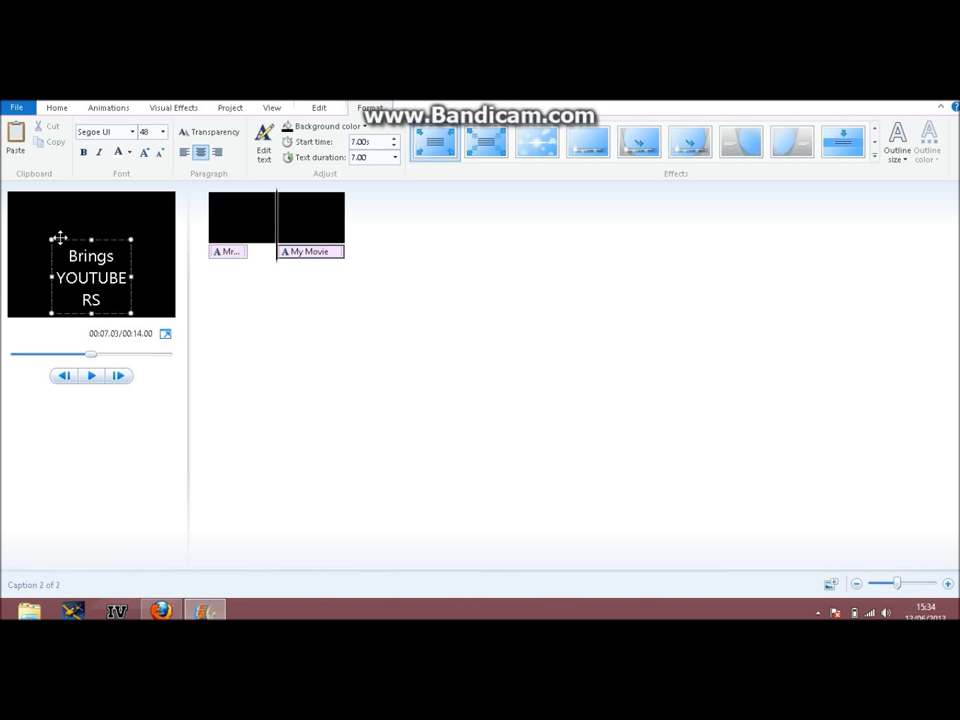
pyautogui.moveTo(47, 238); pyautogui.dragTo(11, 226)
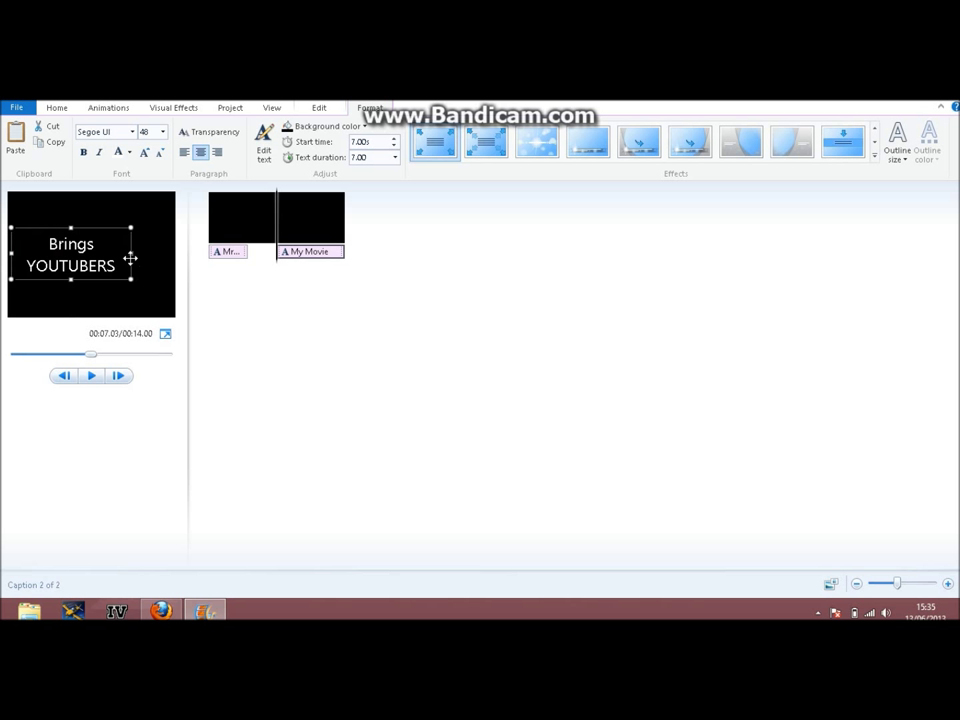
pyautogui.moveTo(130, 255); pyautogui.dragTo(149, 268)
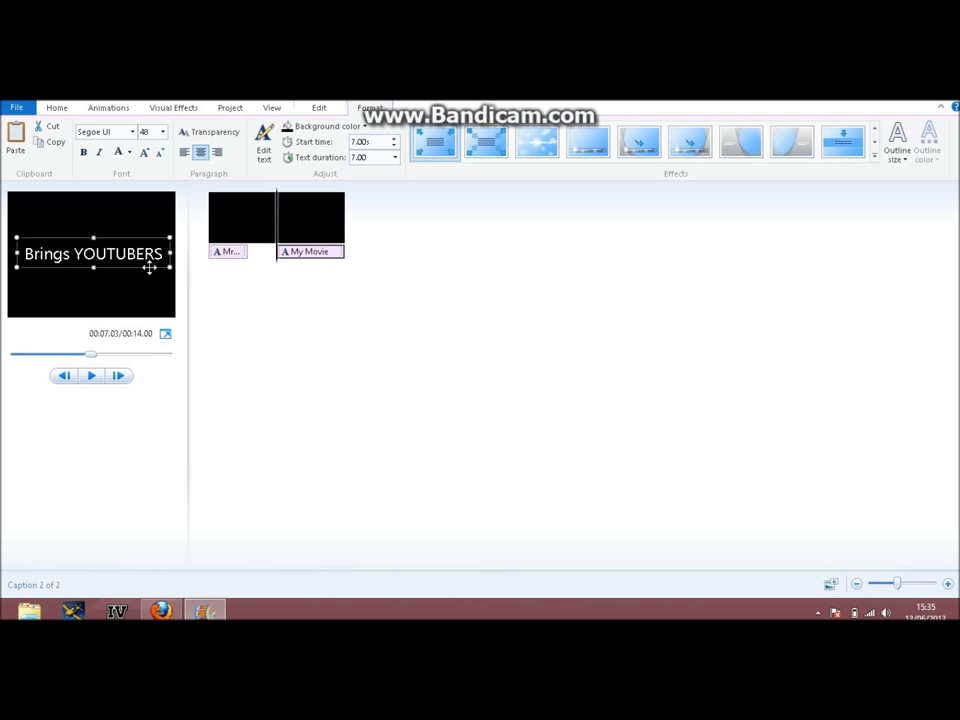
pyautogui.click(343, 240)
# Step: Set the Brings YOUTUBERS caption duration to 5.00 seconds and start a full-screen preview
pyautogui.click(395, 157)
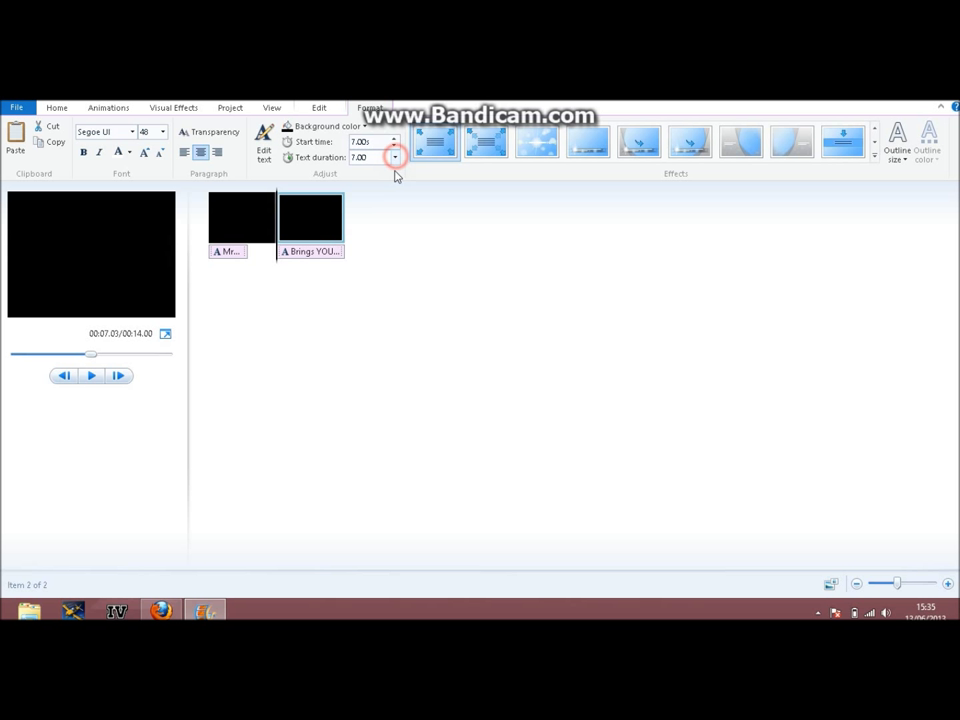
pyautogui.click(382, 222)
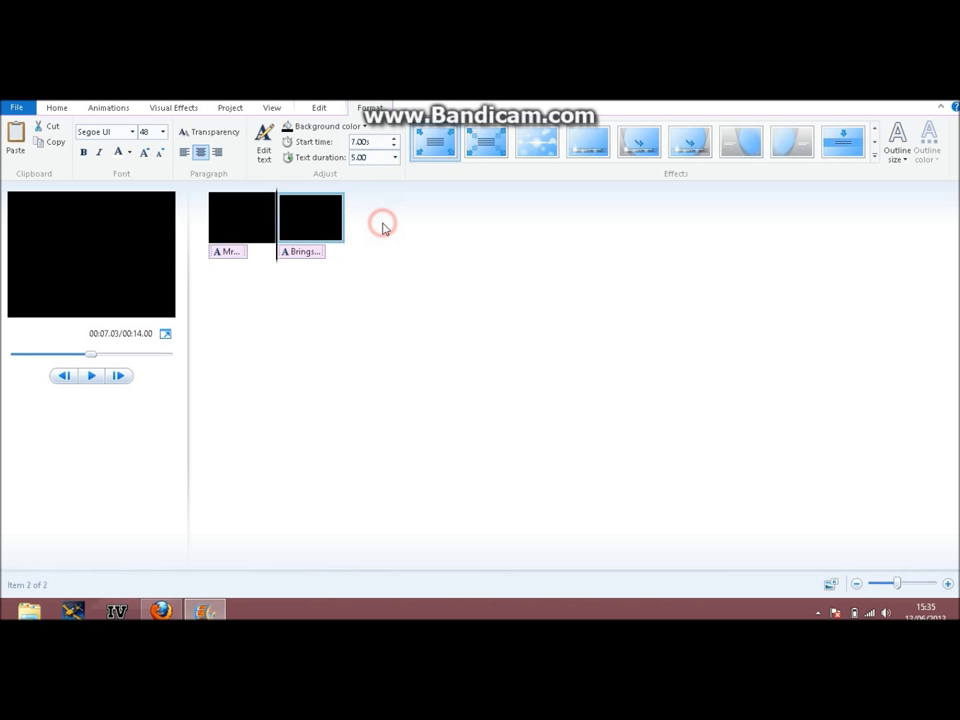
pyautogui.click(275, 222)
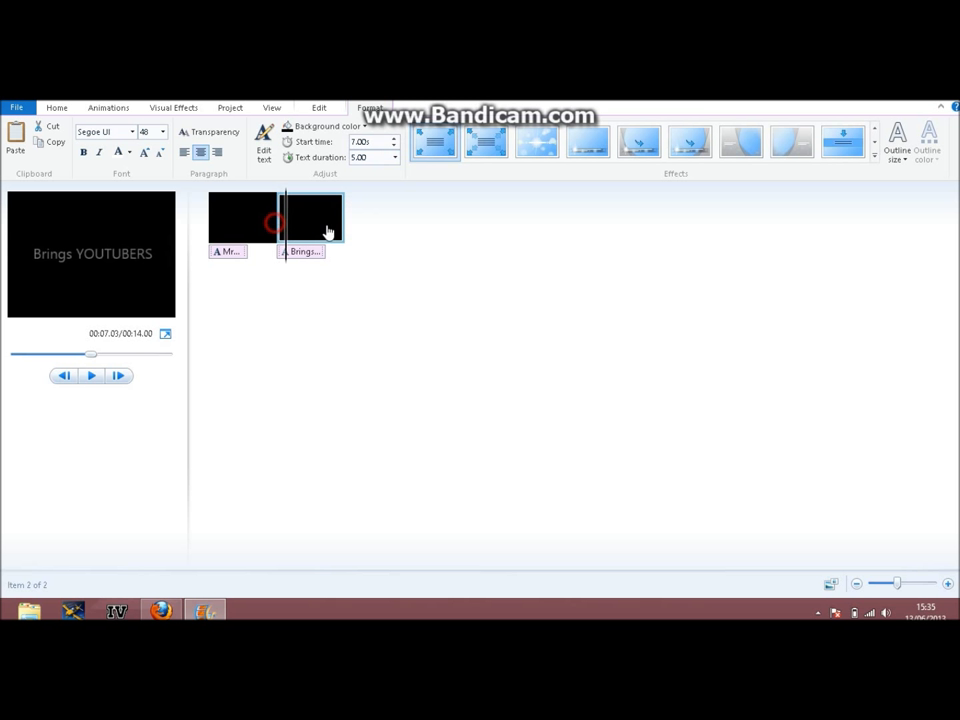
pyautogui.click(358, 240)
pyautogui.click(166, 334)
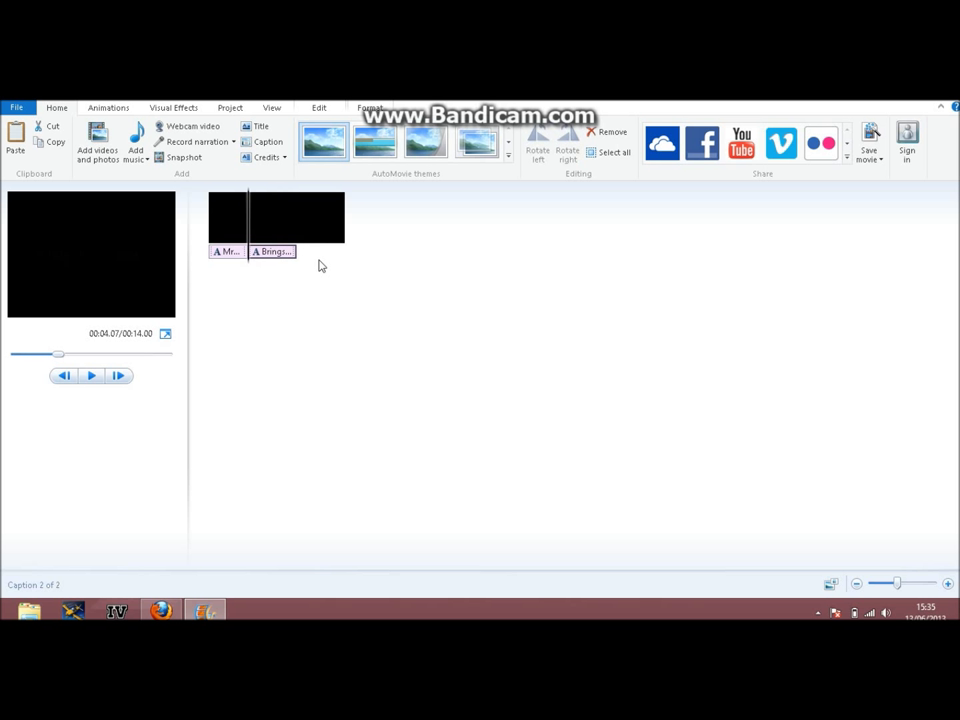
pyautogui.moveTo(247, 233); pyautogui.dragTo(297, 240)
pyautogui.click(299, 228)
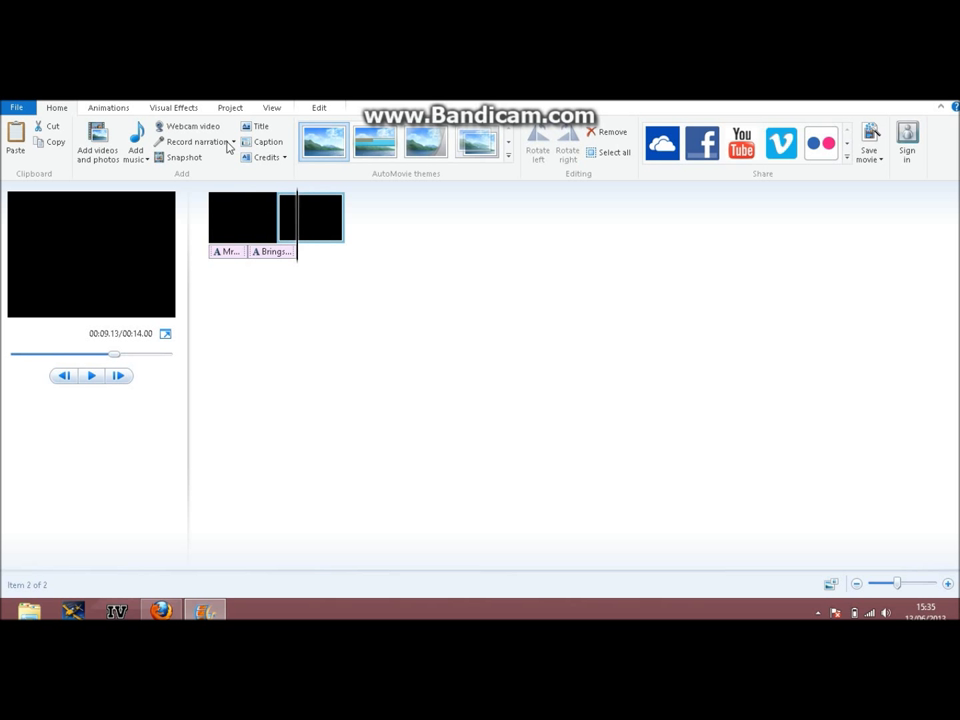
pyautogui.click(284, 159)
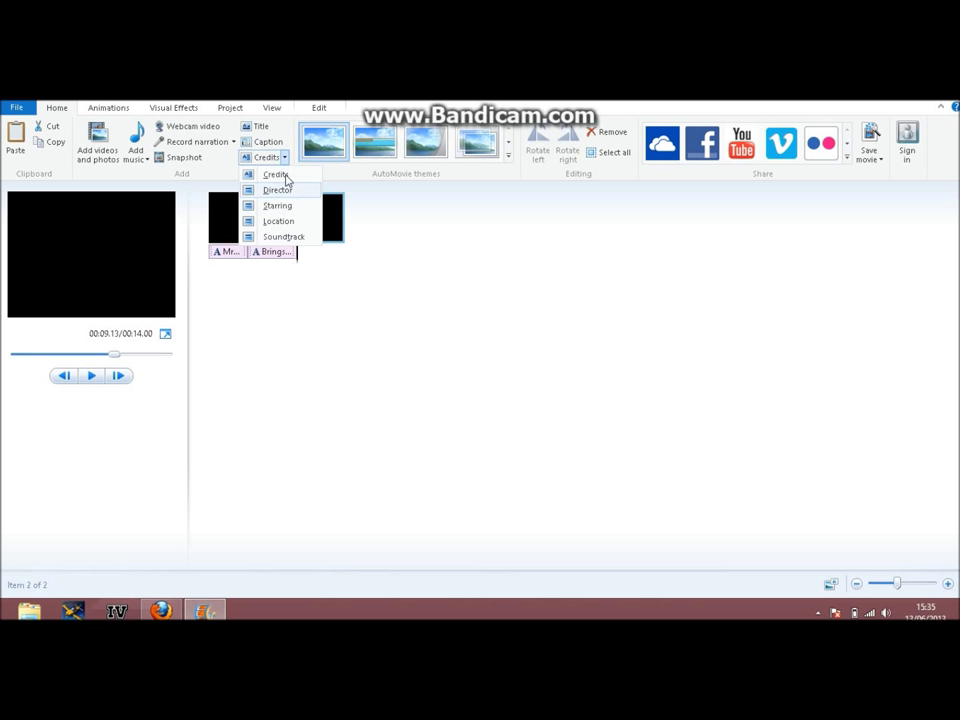
pyautogui.click(373, 212)
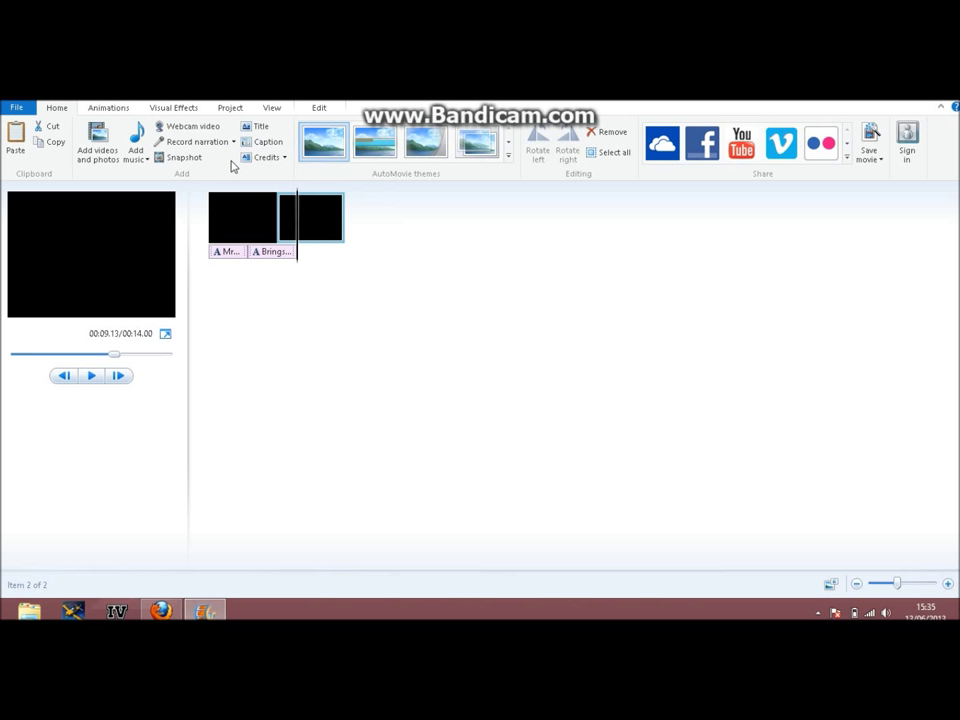
# Step: Add a new title card and move it to the end of the storyboard
pyautogui.click(258, 128)
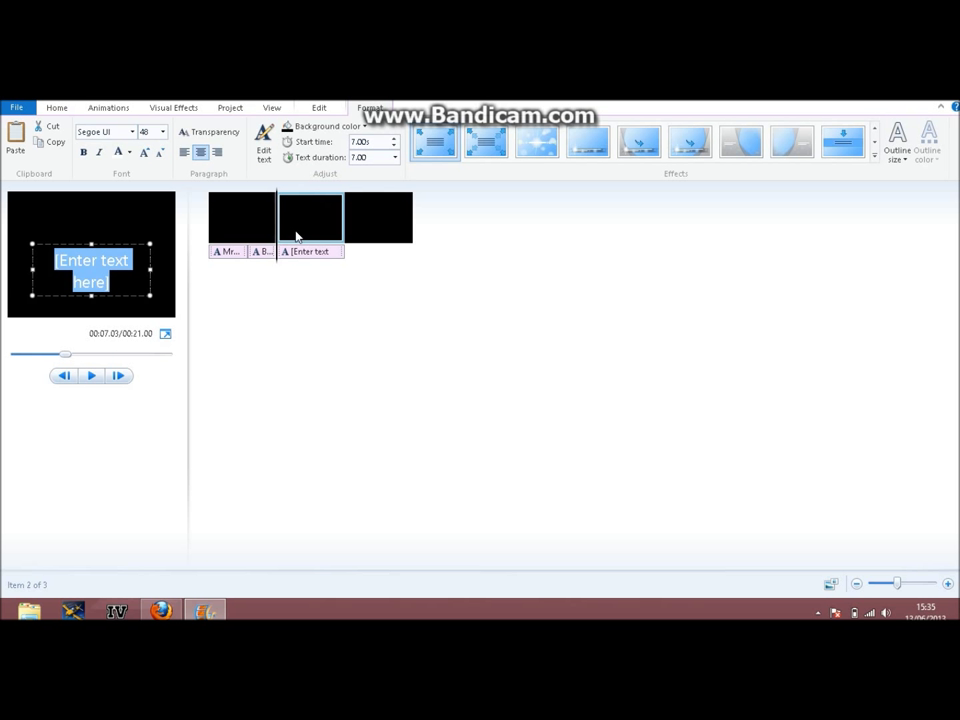
pyautogui.click(312, 230)
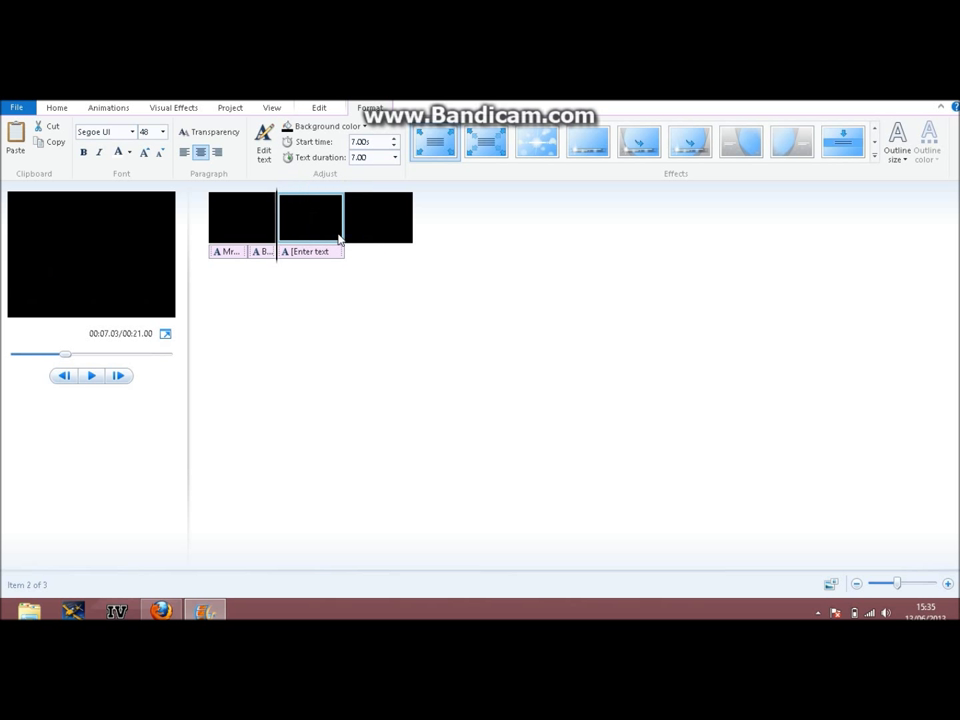
pyautogui.moveTo(356, 236); pyautogui.dragTo(370, 272)
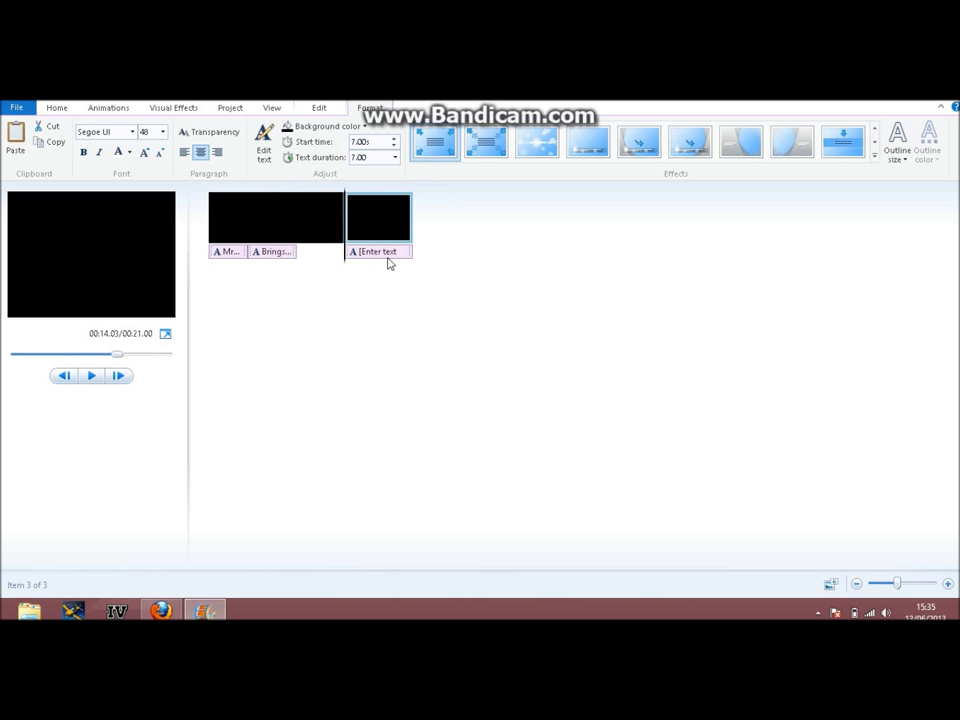
# Step: Replace its caption with 'Another amazing video' and widen the text box
pyautogui.click(392, 255)
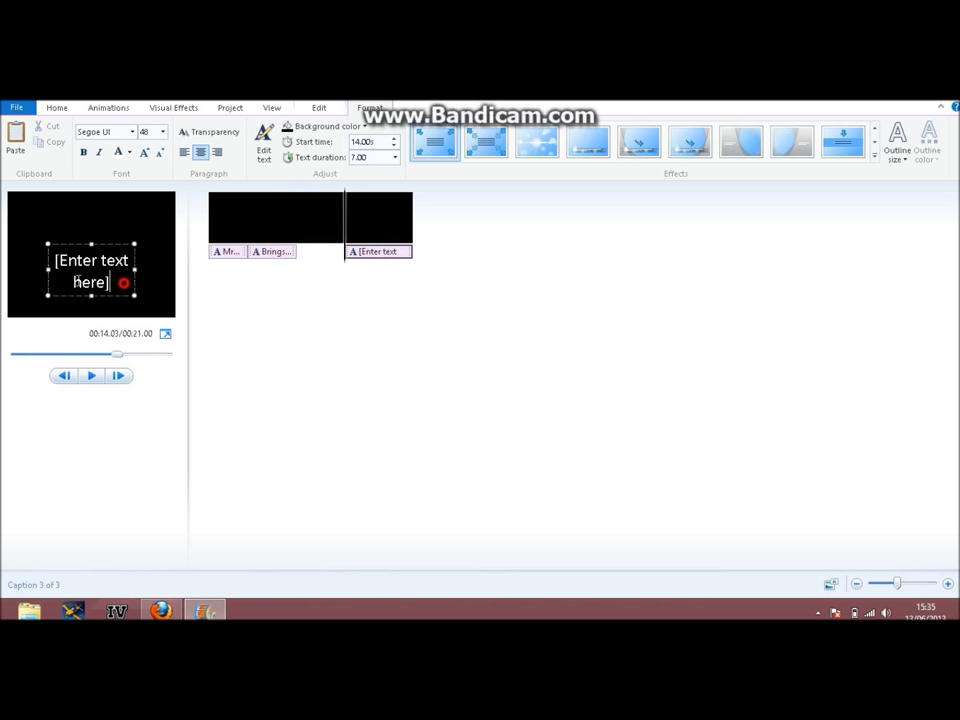
pyautogui.hotkey('ctrl', 'a')
pyautogui.press('BackSpace')
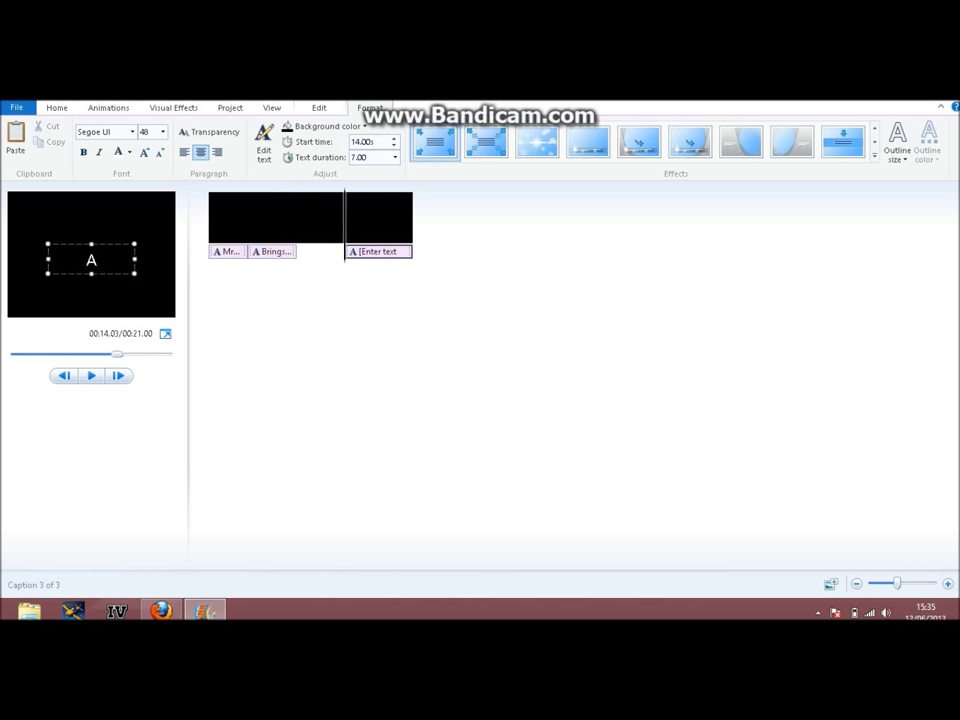
pyautogui.write('Another amazing')
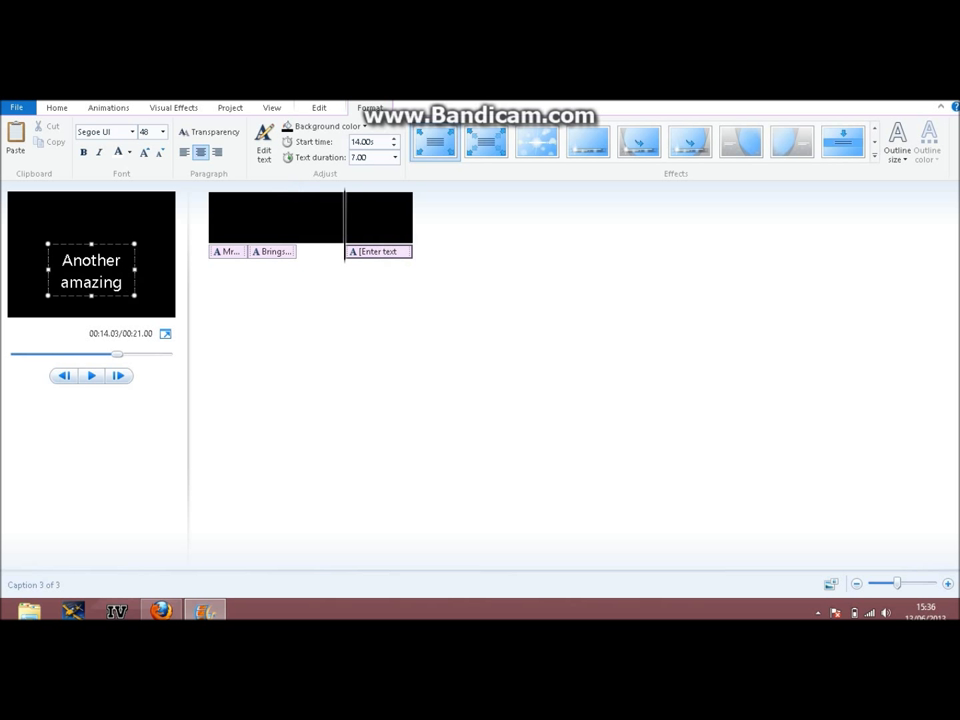
pyautogui.write(' video')
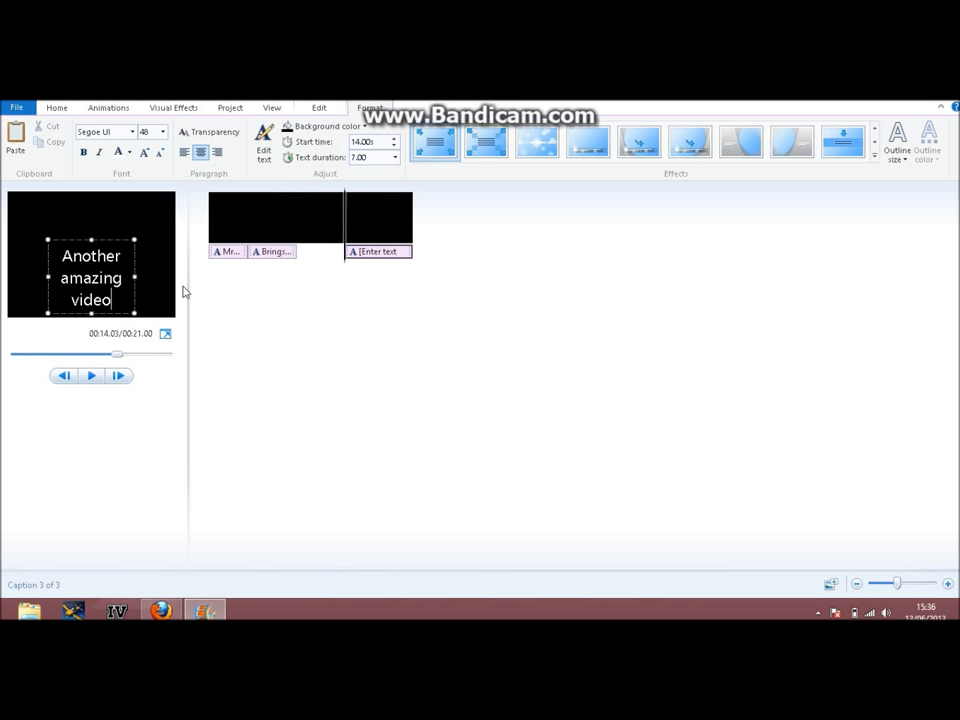
pyautogui.moveTo(120, 298); pyautogui.dragTo(48, 246)
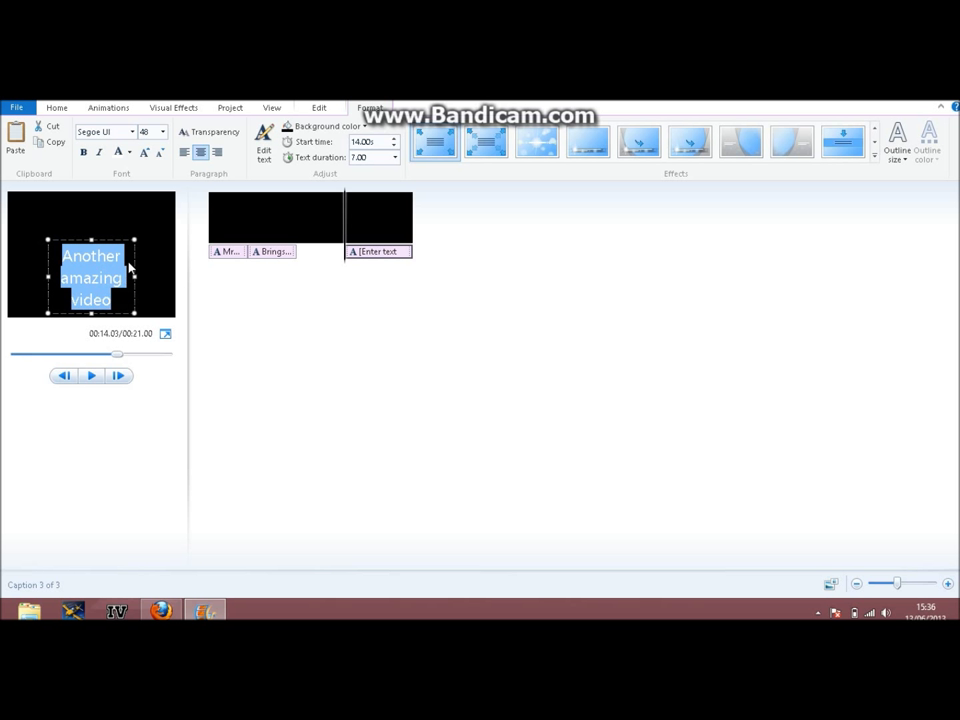
pyautogui.moveTo(133, 239)
pyautogui.mouseDown()
pyautogui.moveTo(171, 220)
pyautogui.moveTo(104, 235)
pyautogui.moveTo(124, 235)
pyautogui.mouseUp()
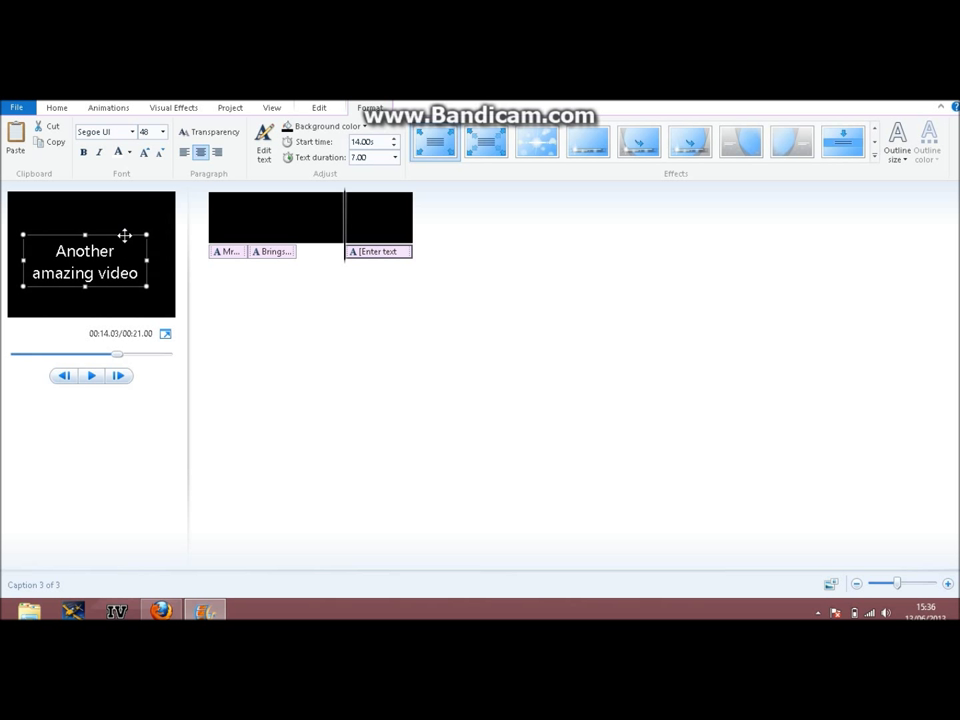
# Step: Drag the Another amazing video caption earlier so it starts at 9.03 s
pyautogui.moveTo(378, 255); pyautogui.dragTo(302, 260)
pyautogui.click(356, 251)
pyautogui.click(397, 159)
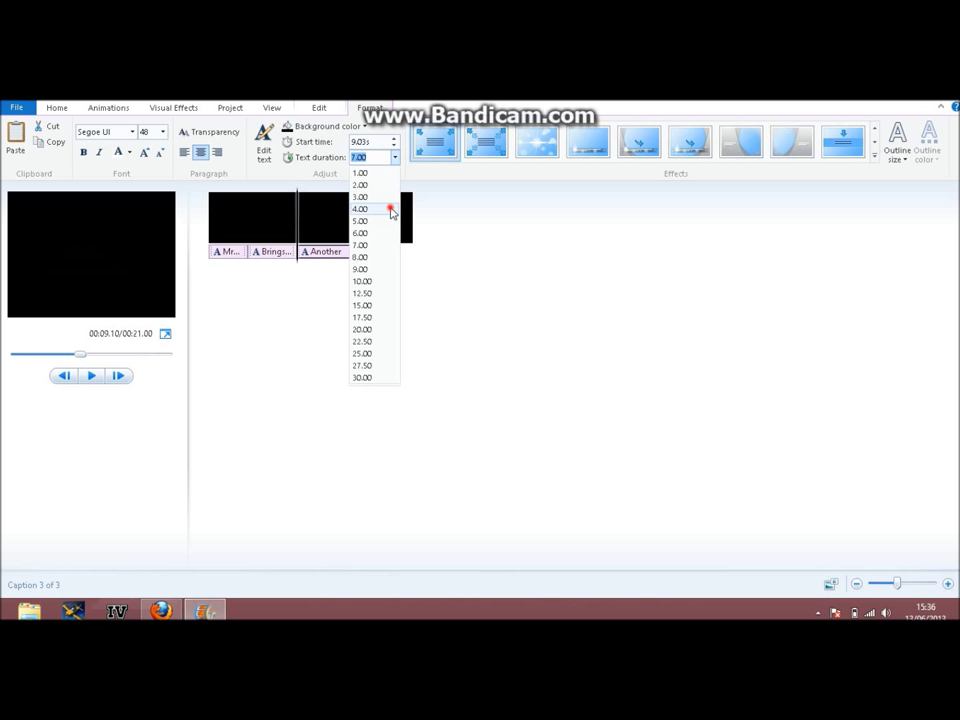
# Step: Make the 'Another amazing video' caption last 4.00 seconds and delete the empty third card
pyautogui.click(385, 209)
pyautogui.click(367, 233)
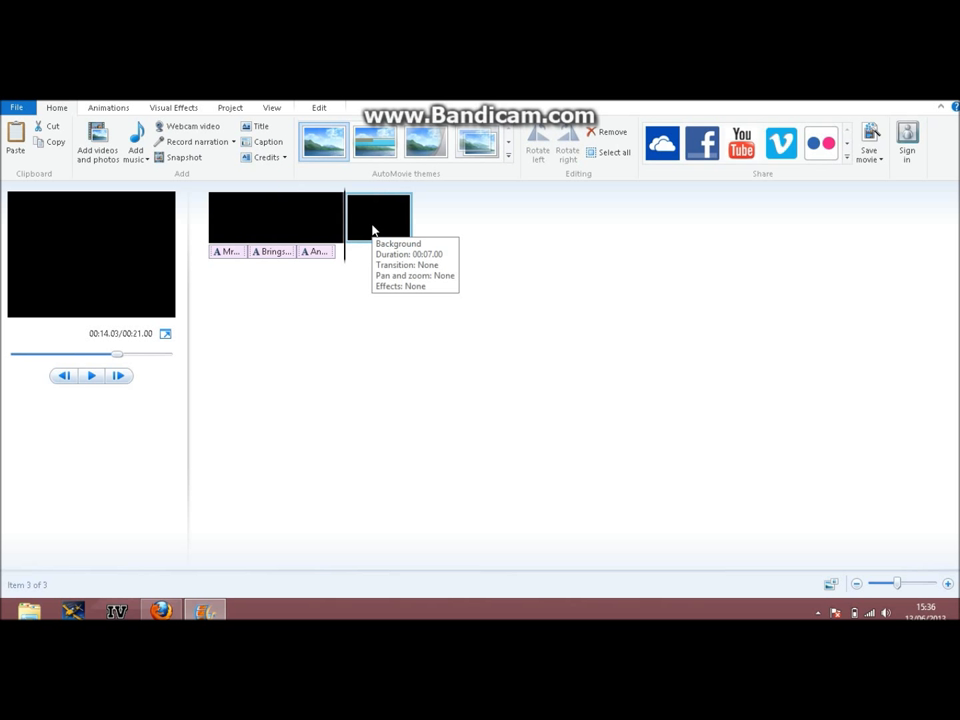
pyautogui.press('Delete')
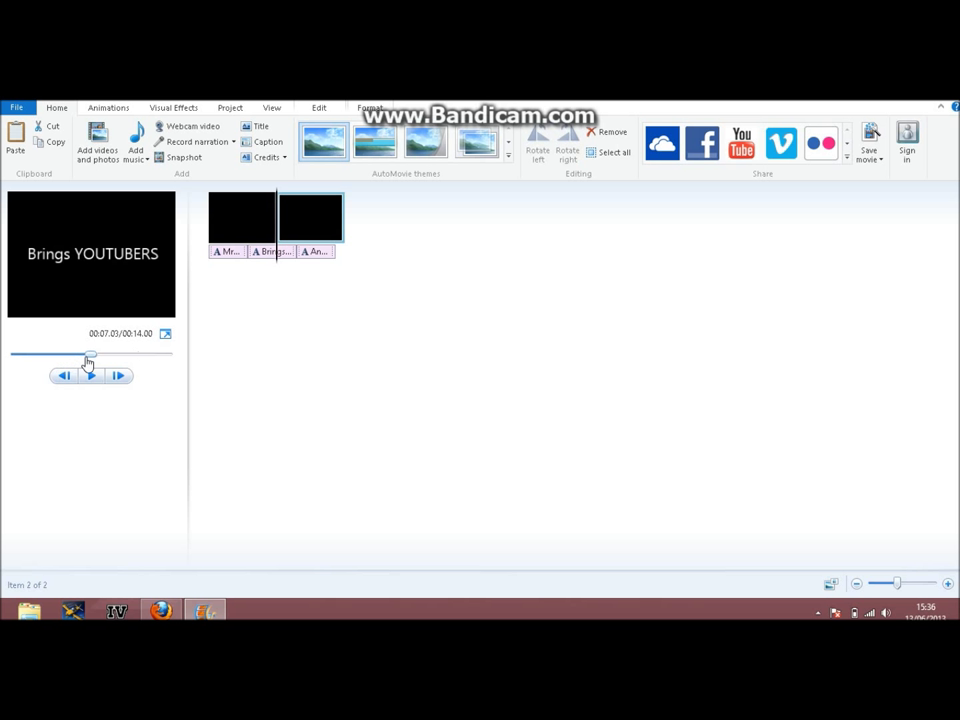
# Step: Replay the 14-second preview from the start, then move the playhead to the movie's end
pyautogui.moveTo(88, 362); pyautogui.dragTo(4, 362)
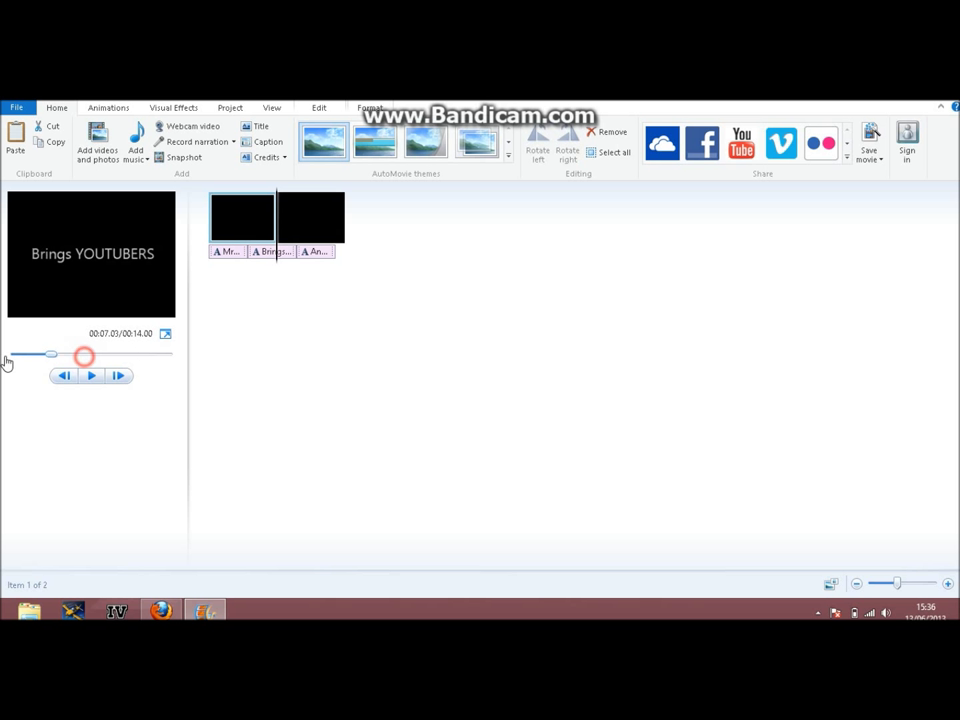
pyautogui.click(96, 382)
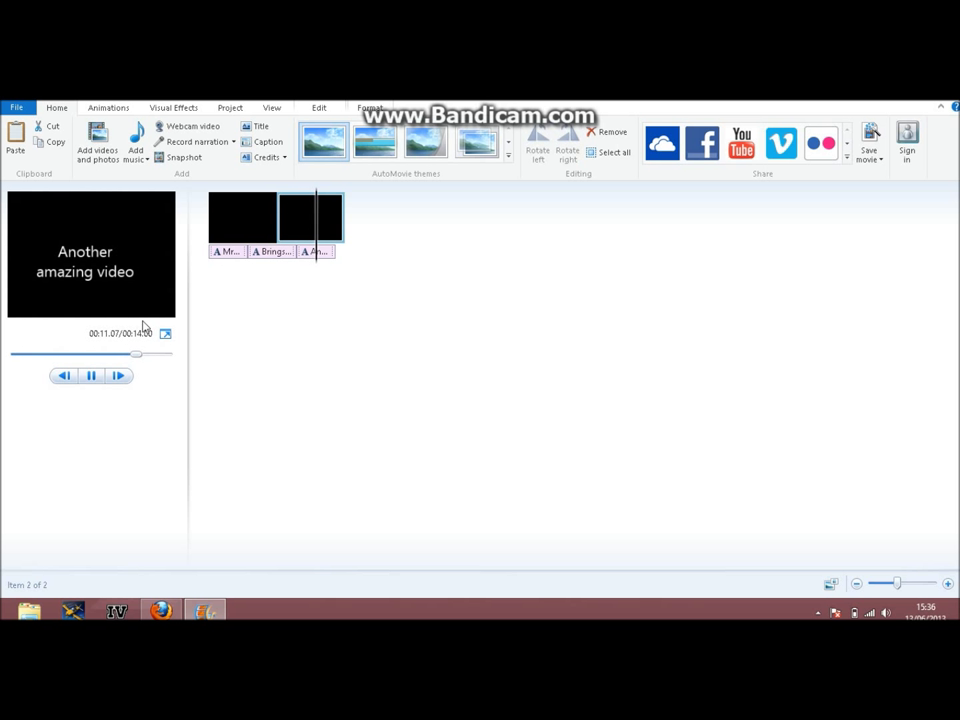
pyautogui.moveTo(141, 353); pyautogui.dragTo(9, 358)
pyautogui.click(89, 375)
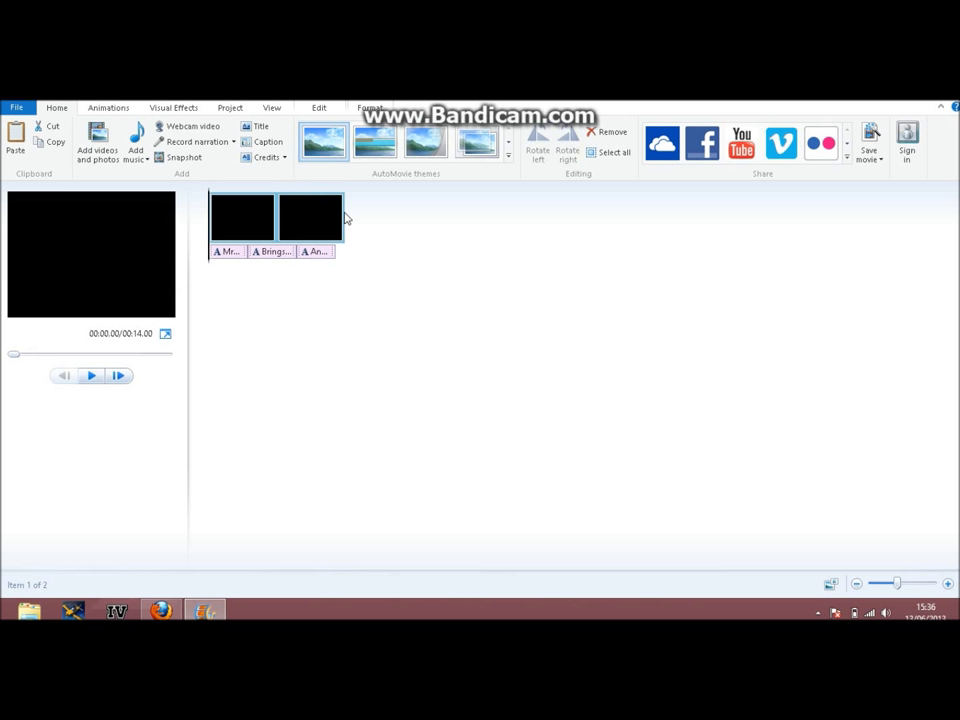
pyautogui.click(341, 214)
pyautogui.click(354, 243)
# Step: Add a new title card at the end and replace its placeholder with 'On How to...'
pyautogui.click(253, 126)
pyautogui.moveTo(312, 226); pyautogui.dragTo(416, 245)
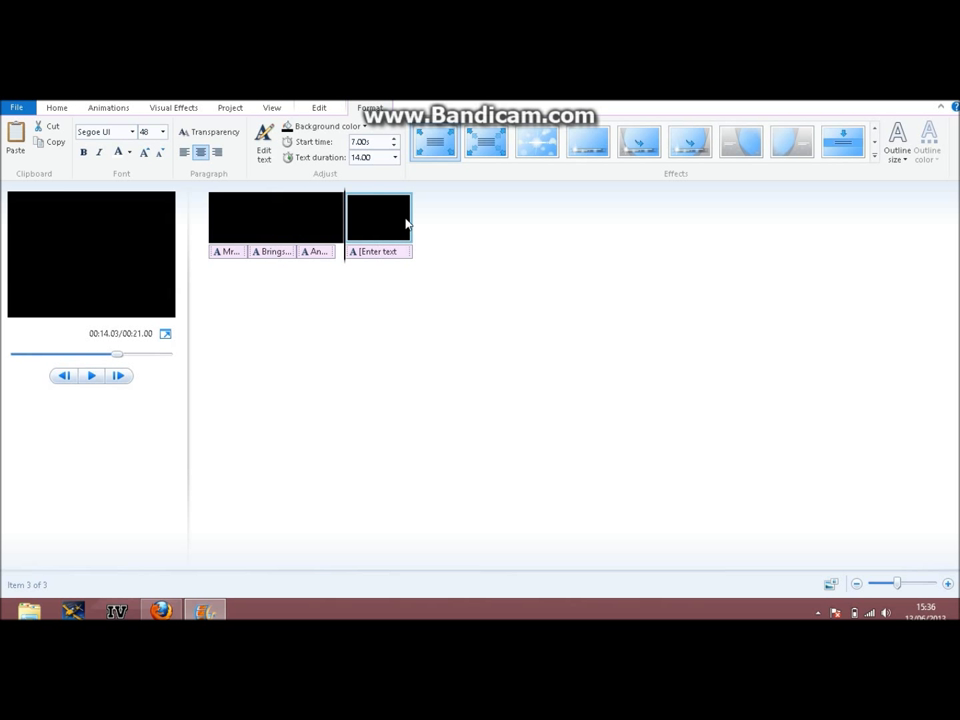
pyautogui.click(394, 253)
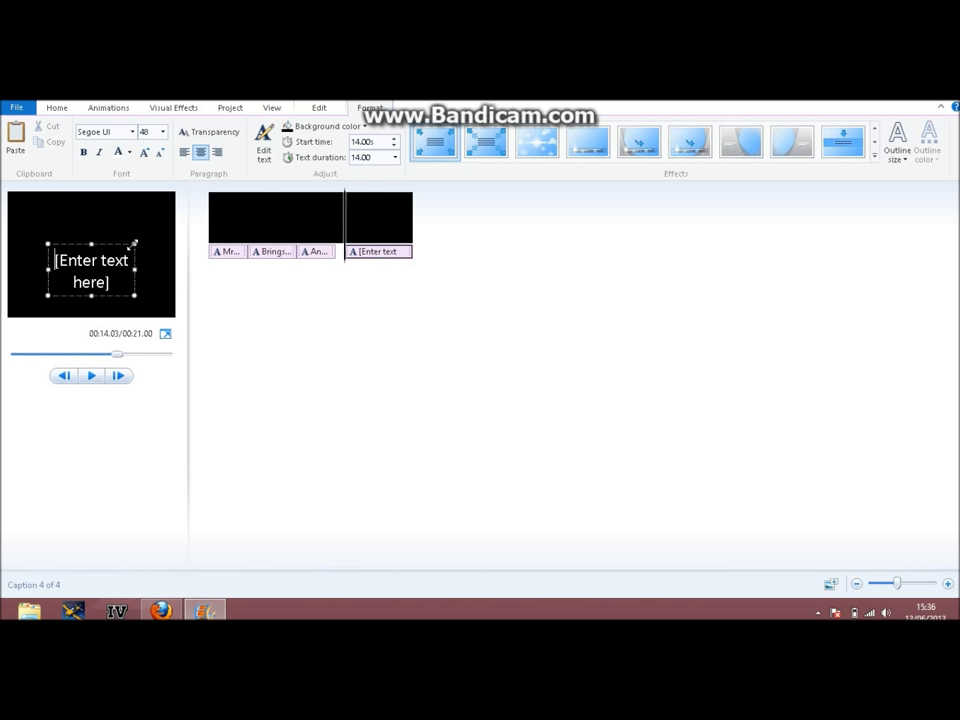
pyautogui.moveTo(108, 283); pyautogui.dragTo(32, 261)
pyautogui.press('Delete')
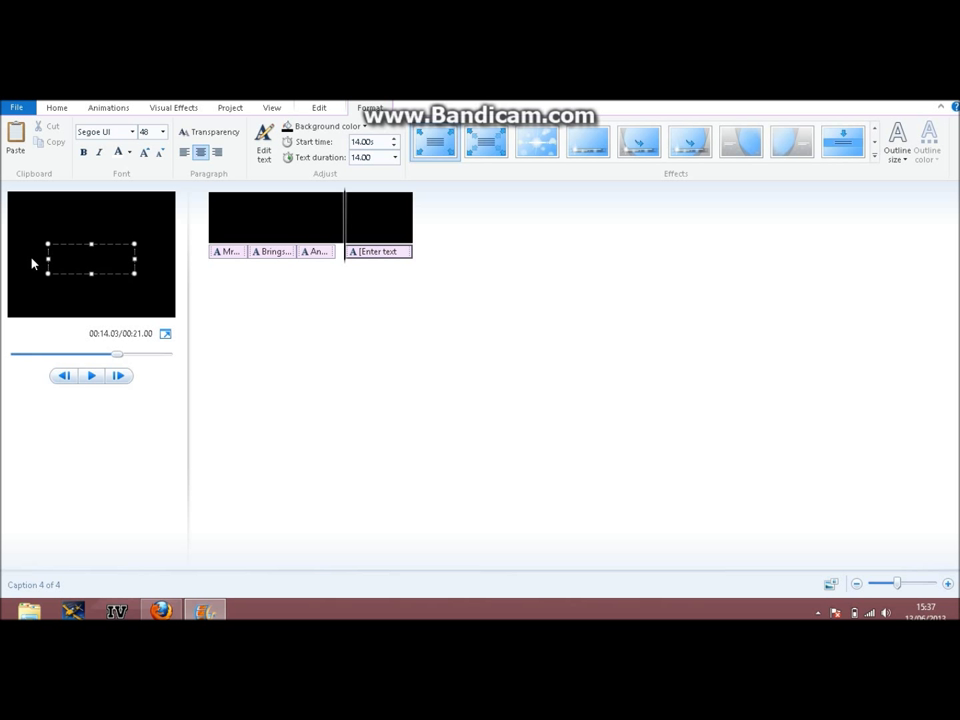
pyautogui.write('Onhow')
pyautogui.press('BackSpace')
pyautogui.press('BackSpace')
pyautogui.press('BackSpace')
pyautogui.press('BackSpace')
pyautogui.write('HRo')
pyautogui.press('BackSpace')
pyautogui.press('BackSpace')
pyautogui.write('ow to...')
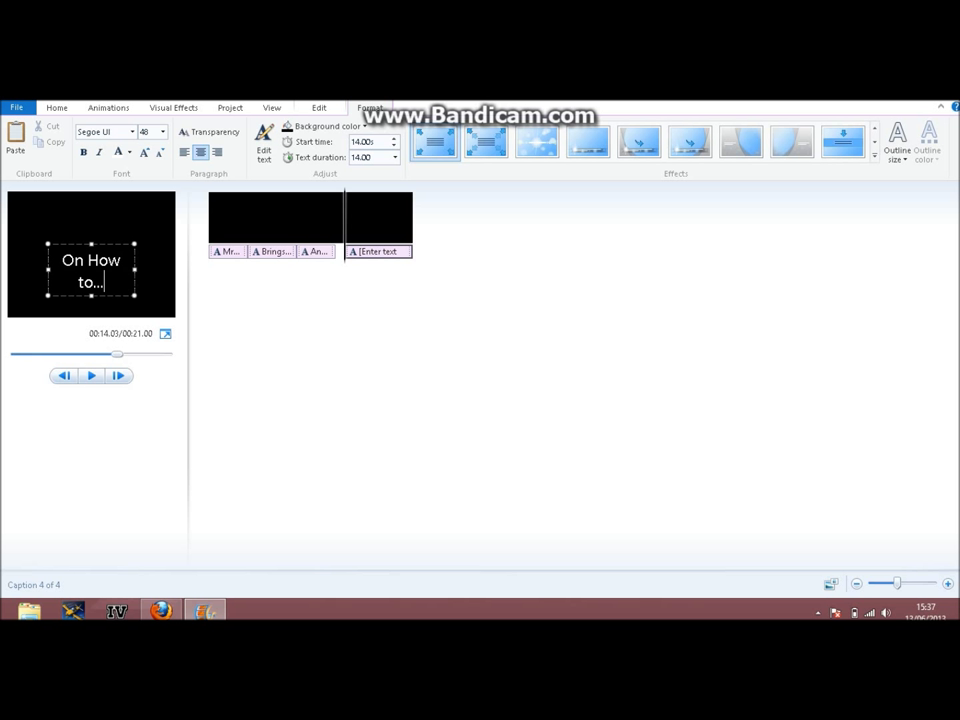
# Step: Make the 'On How to...' caption text bold and red
pyautogui.moveTo(113, 277); pyautogui.dragTo(30, 240)
pyautogui.moveTo(110, 272); pyautogui.dragTo(30, 258)
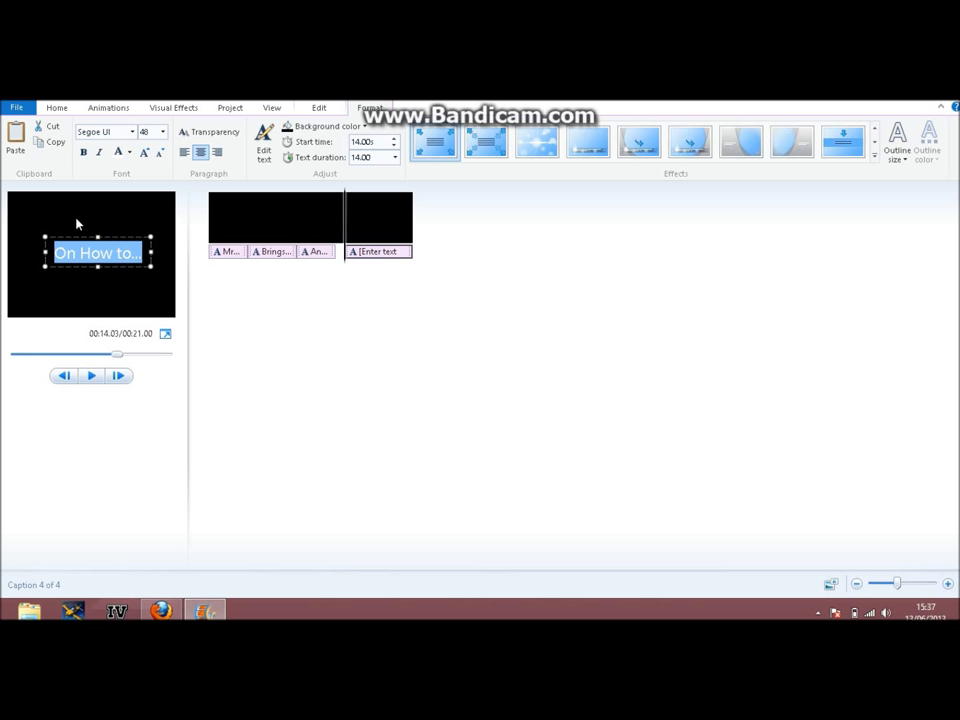
pyautogui.click(129, 152)
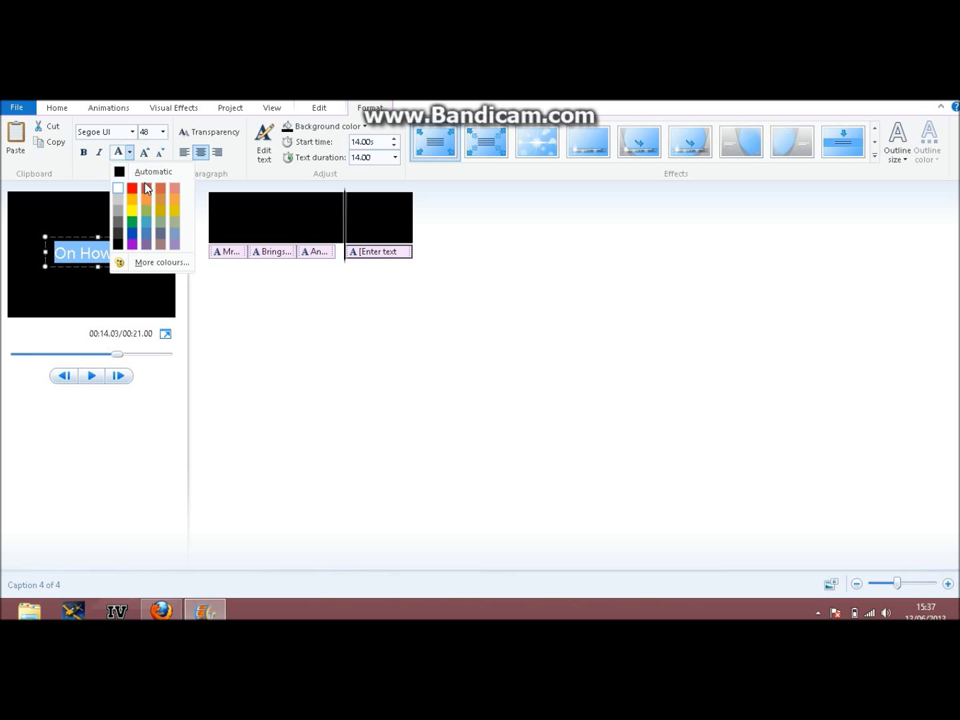
pyautogui.click(136, 190)
pyautogui.click(83, 152)
pyautogui.click(135, 274)
# Step: Start the 'On How to...' caption at 13.13s and make it last 4 seconds
pyautogui.moveTo(374, 258)
pyautogui.mouseDown()
pyautogui.moveTo(338, 262)
pyautogui.moveTo(366, 258)
pyautogui.mouseUp()
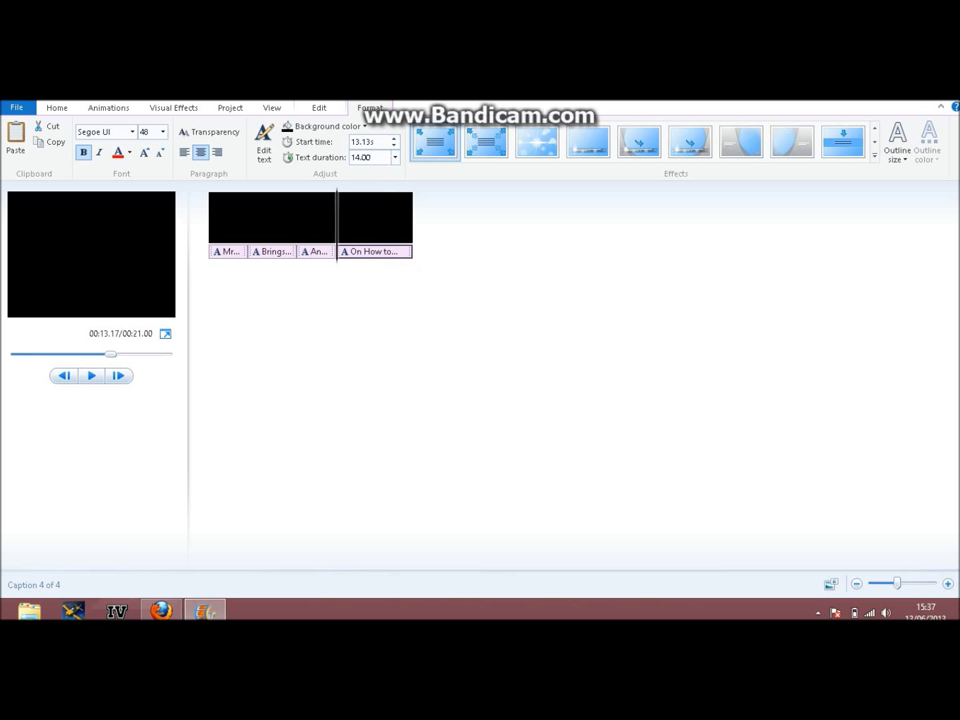
pyautogui.click(395, 157)
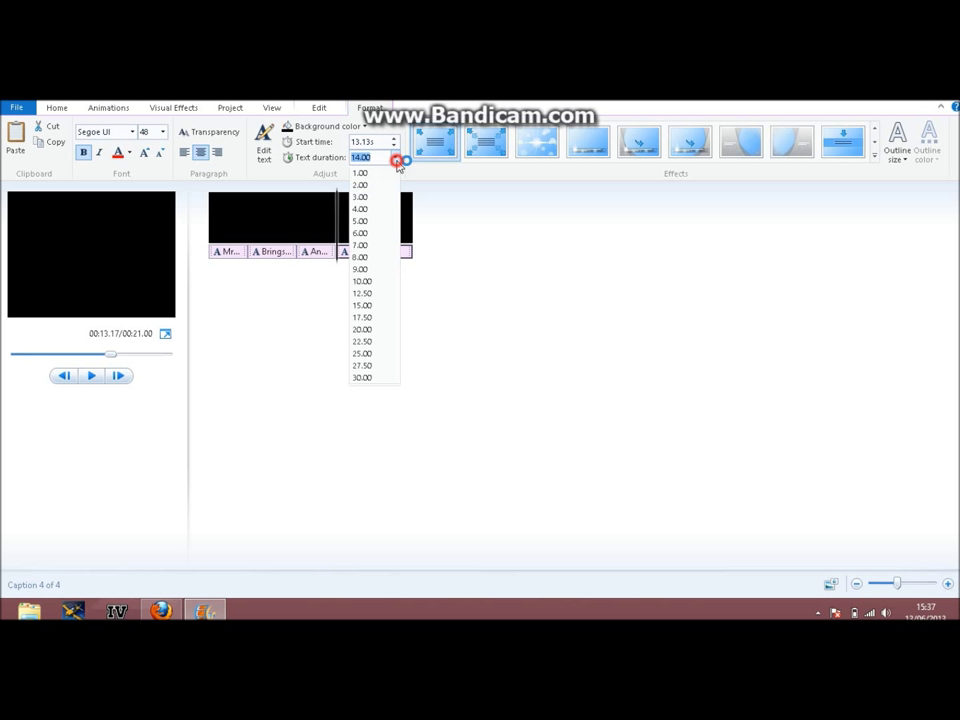
pyautogui.click(380, 210)
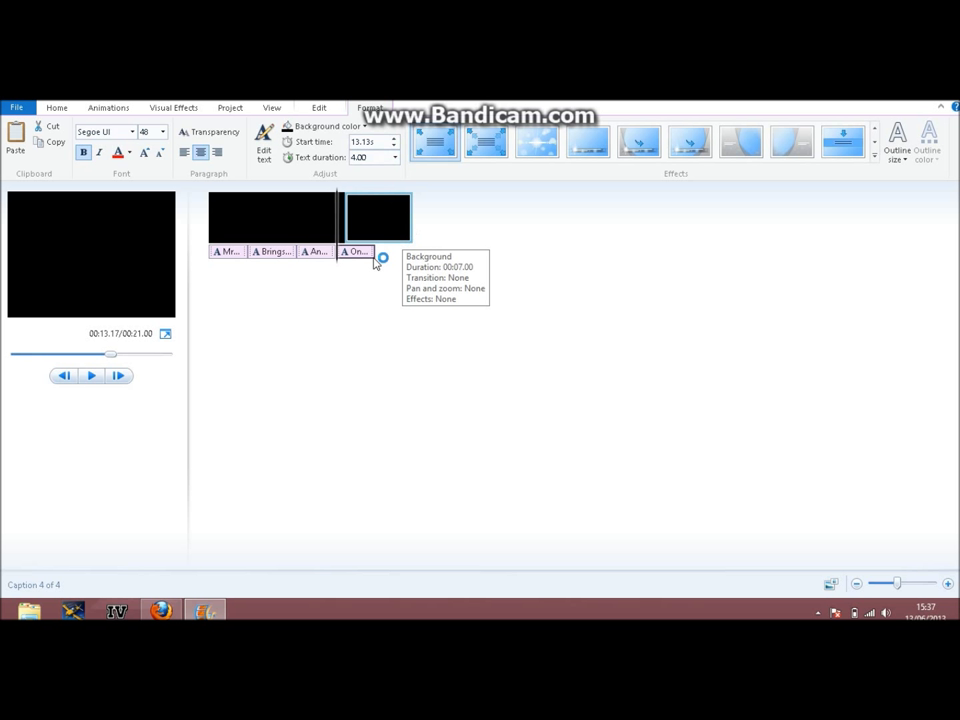
pyautogui.click(398, 231)
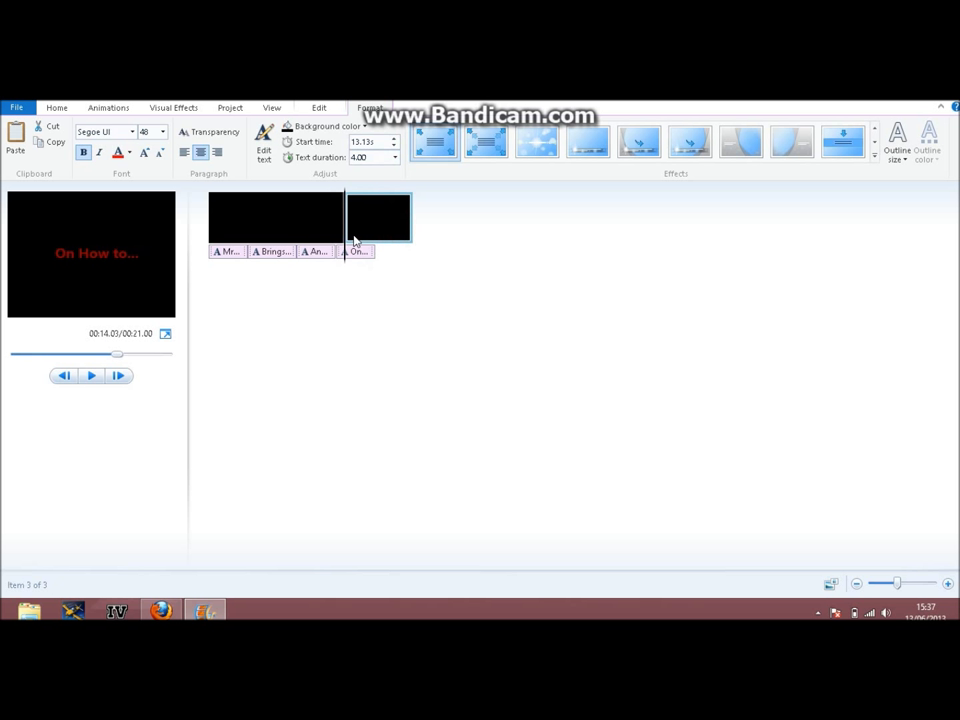
pyautogui.moveTo(345, 242); pyautogui.dragTo(376, 250)
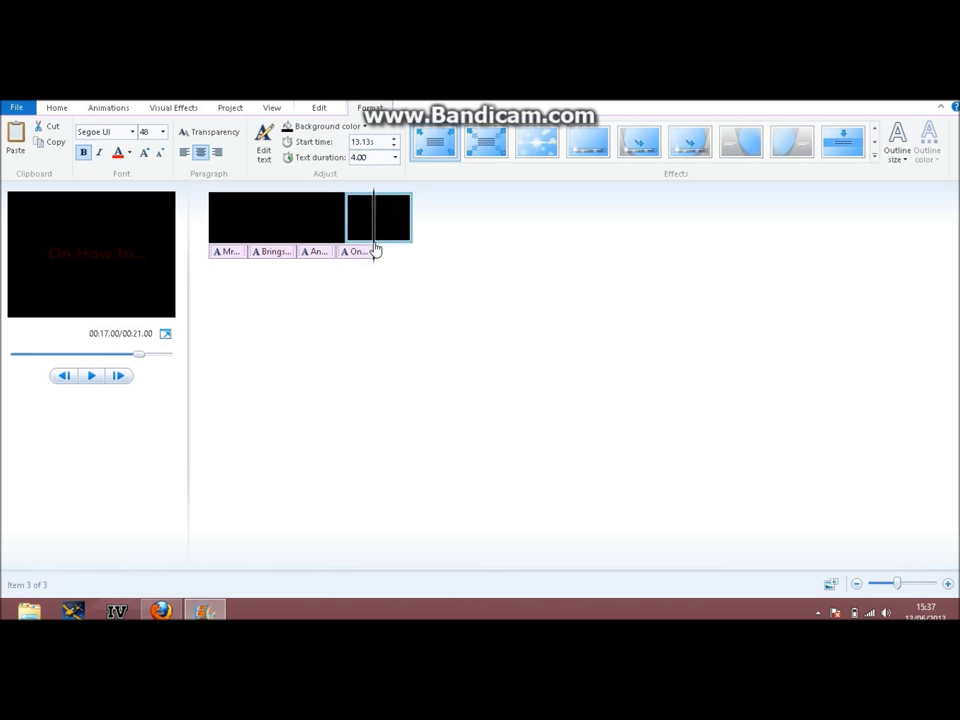
pyautogui.click(56, 107)
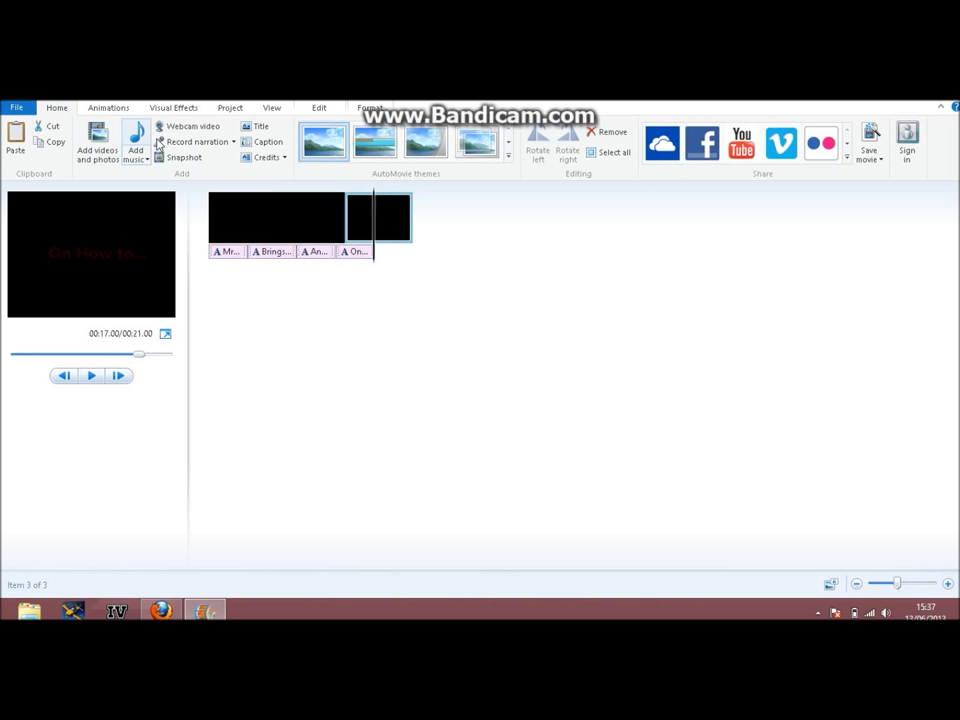
# Step: Add a title clip at the end reading 'Make a Text Video Using Movie maker'
pyautogui.click(258, 126)
pyautogui.moveTo(392, 208); pyautogui.dragTo(379, 260)
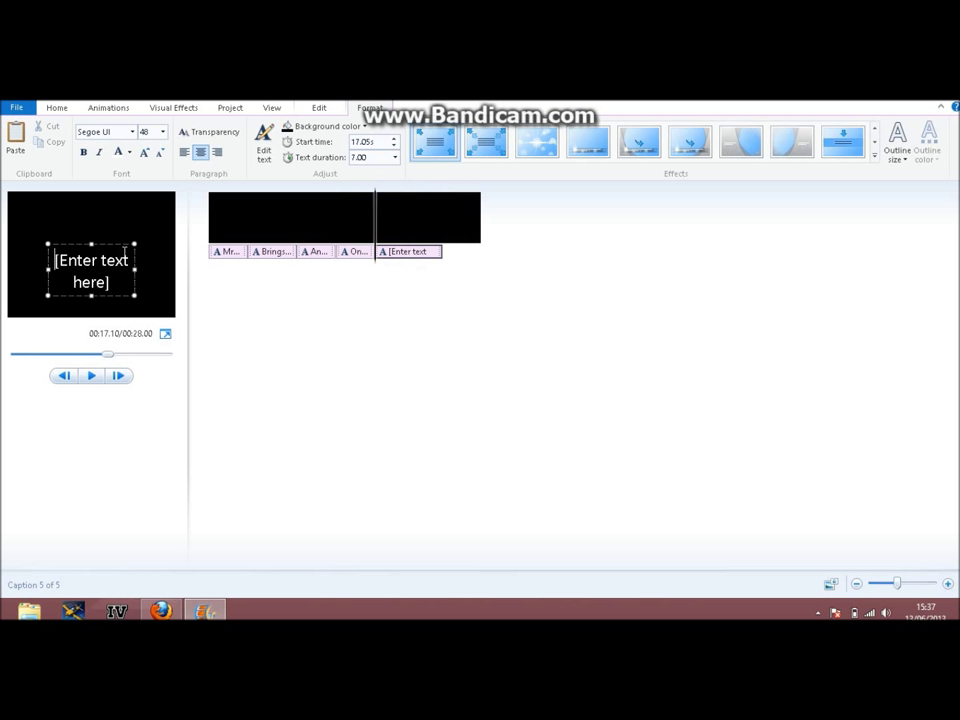
pyautogui.moveTo(107, 285); pyautogui.dragTo(36, 252)
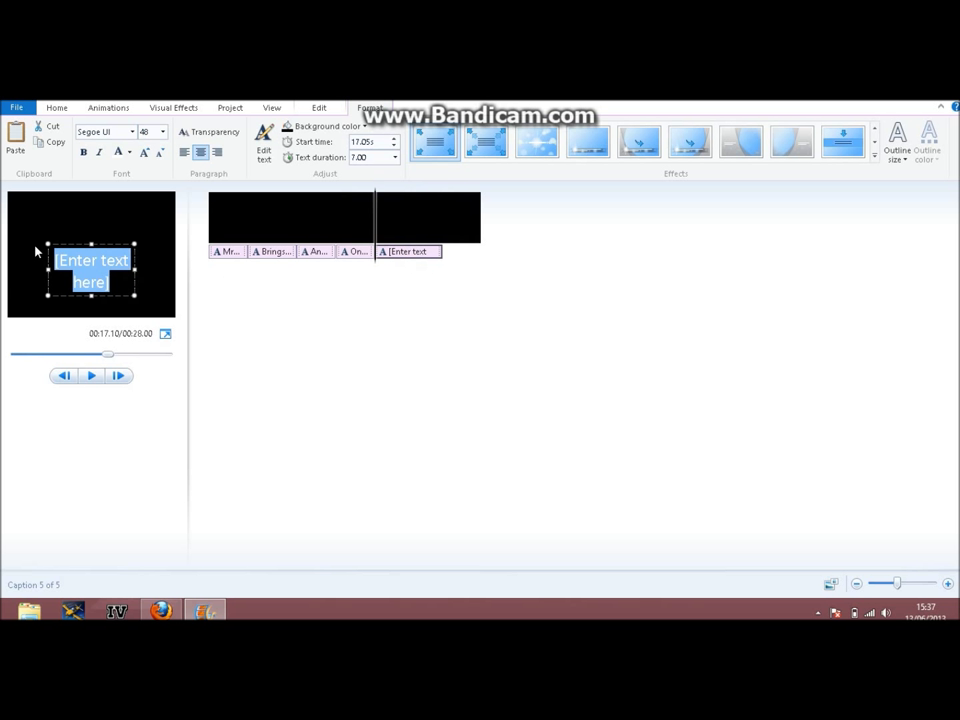
pyautogui.press('Delete')
pyautogui.write('Make')
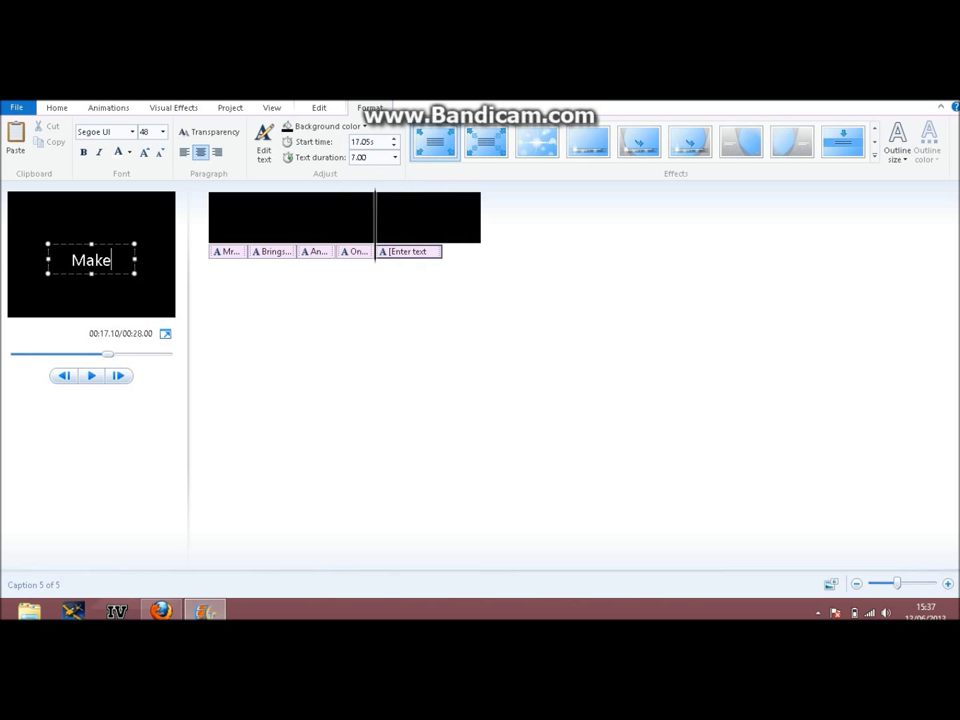
pyautogui.write(' a Text Vdieo')
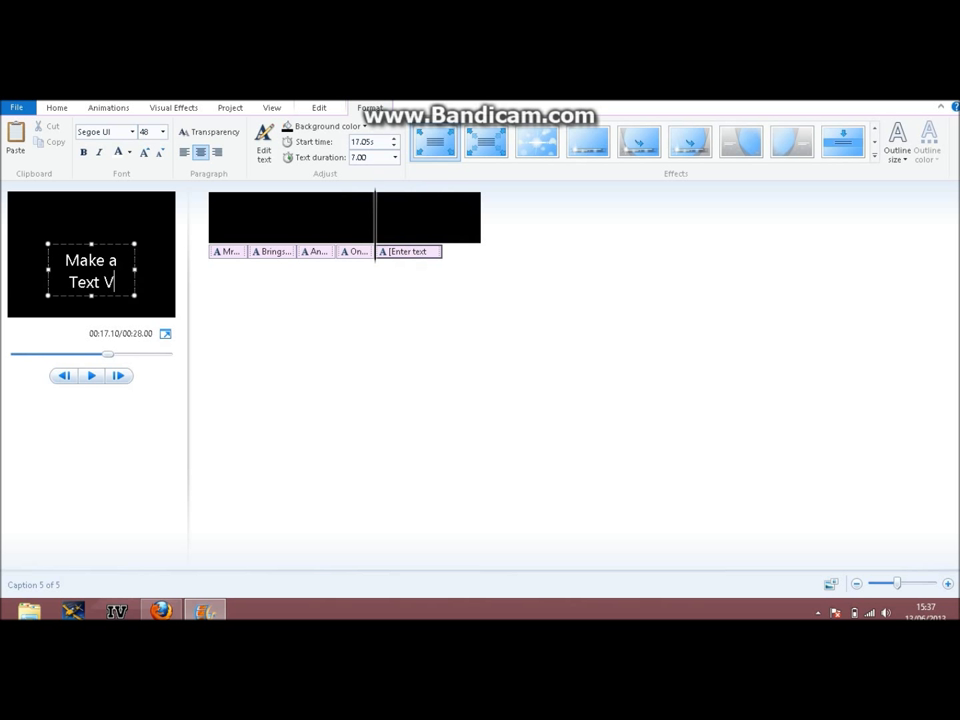
pyautogui.press('BackSpace')
pyautogui.press('BackSpace')
pyautogui.press('BackSpace')
pyautogui.press('BackSpace')
pyautogui.write('ideo Using Movier')
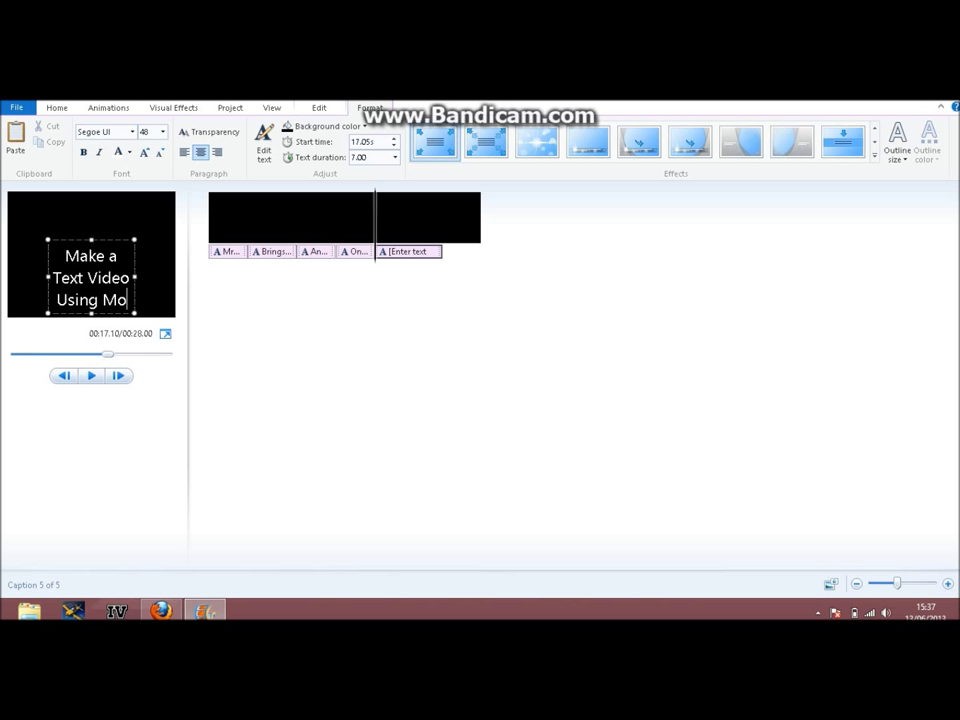
pyautogui.press('BackSpace')
pyautogui.press('BackSpace')
pyautogui.write('maker')
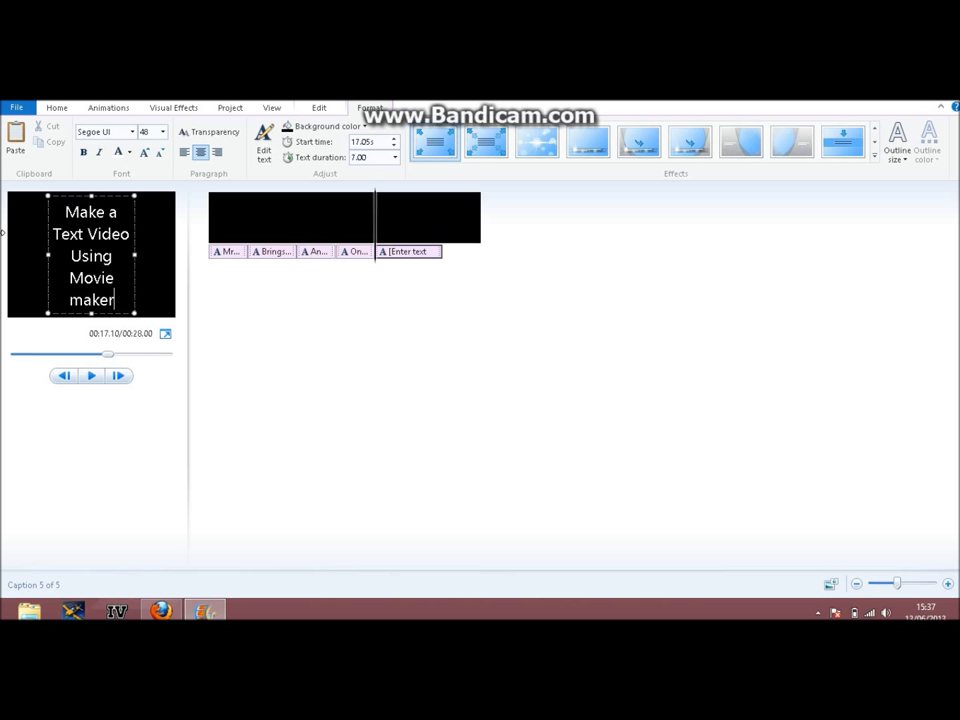
# Step: Widen the caption box to fit two lines and make the text bold and red
pyautogui.moveTo(47, 196); pyautogui.dragTo(10, 203)
pyautogui.moveTo(134, 242); pyautogui.dragTo(135, 280)
pyautogui.click(84, 155)
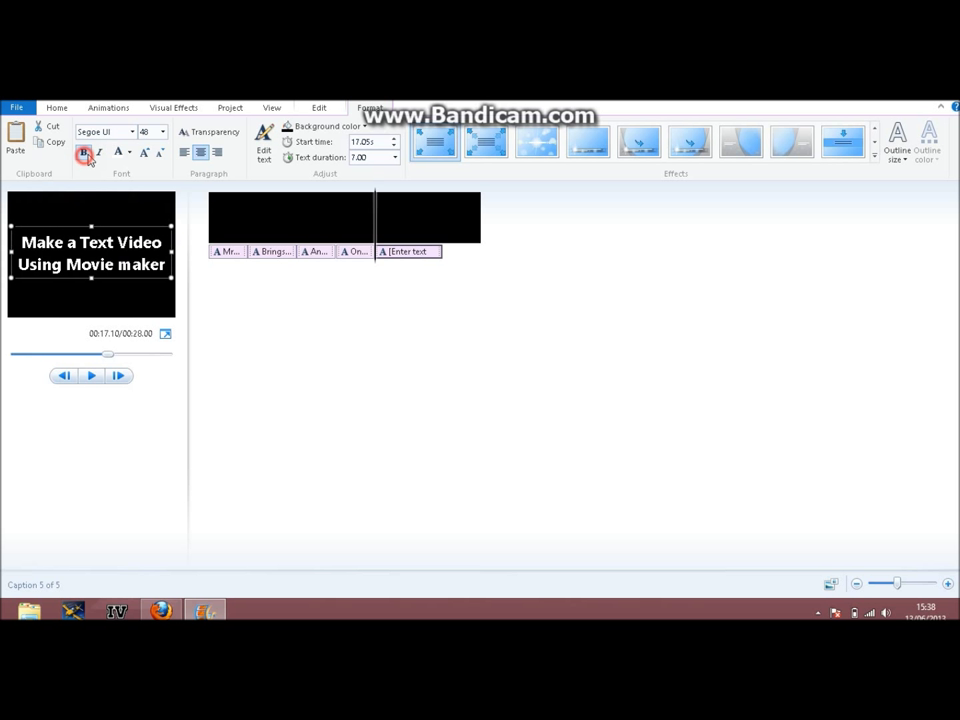
pyautogui.click(129, 152)
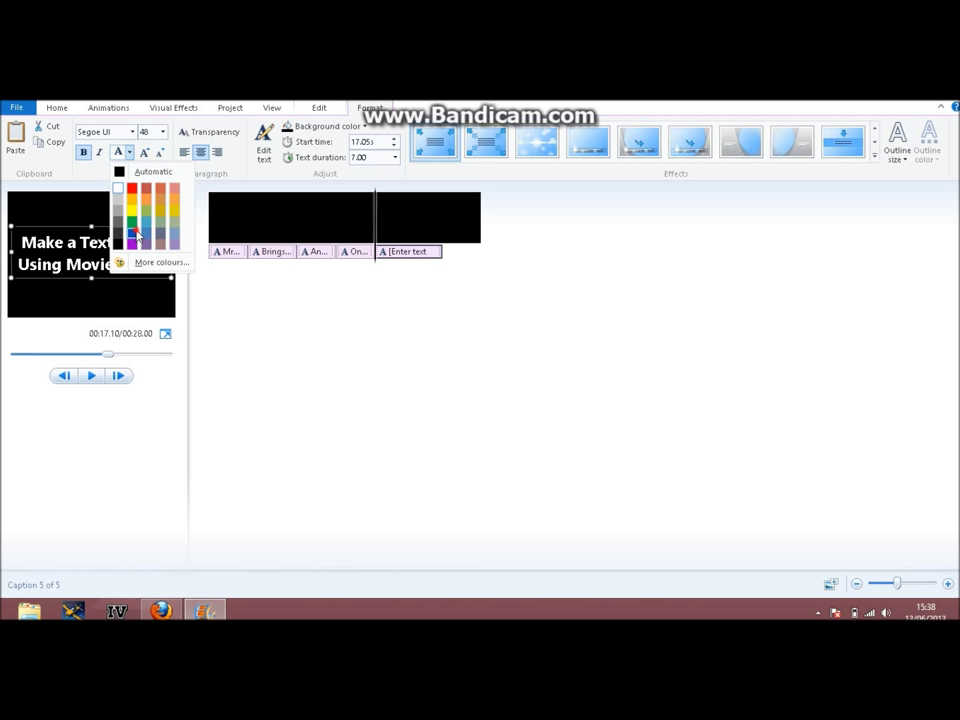
pyautogui.click(135, 234)
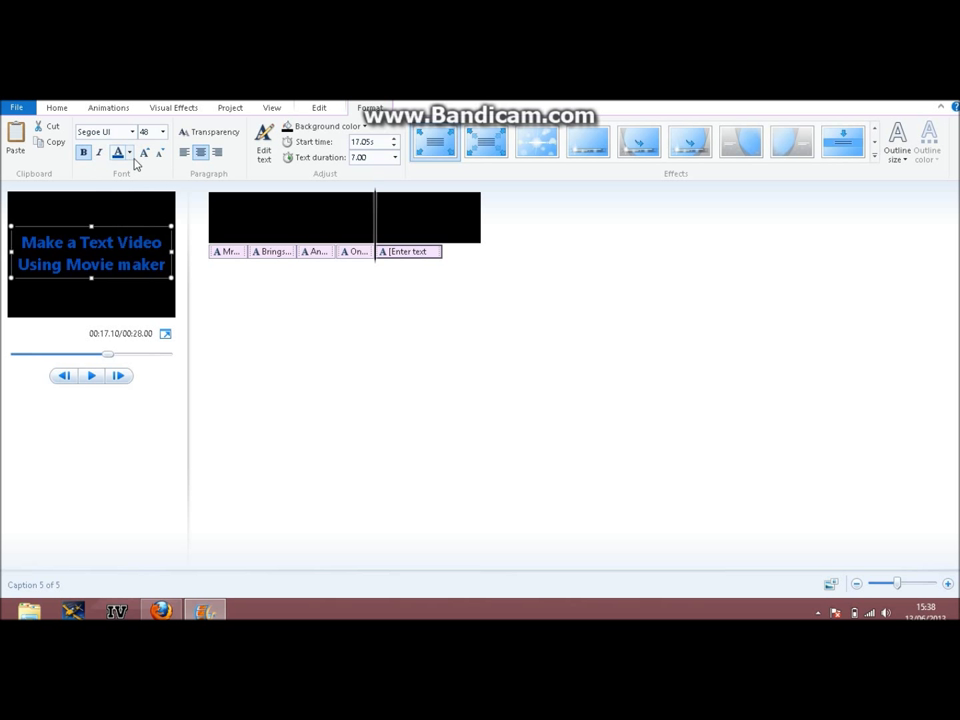
pyautogui.click(129, 152)
pyautogui.click(131, 188)
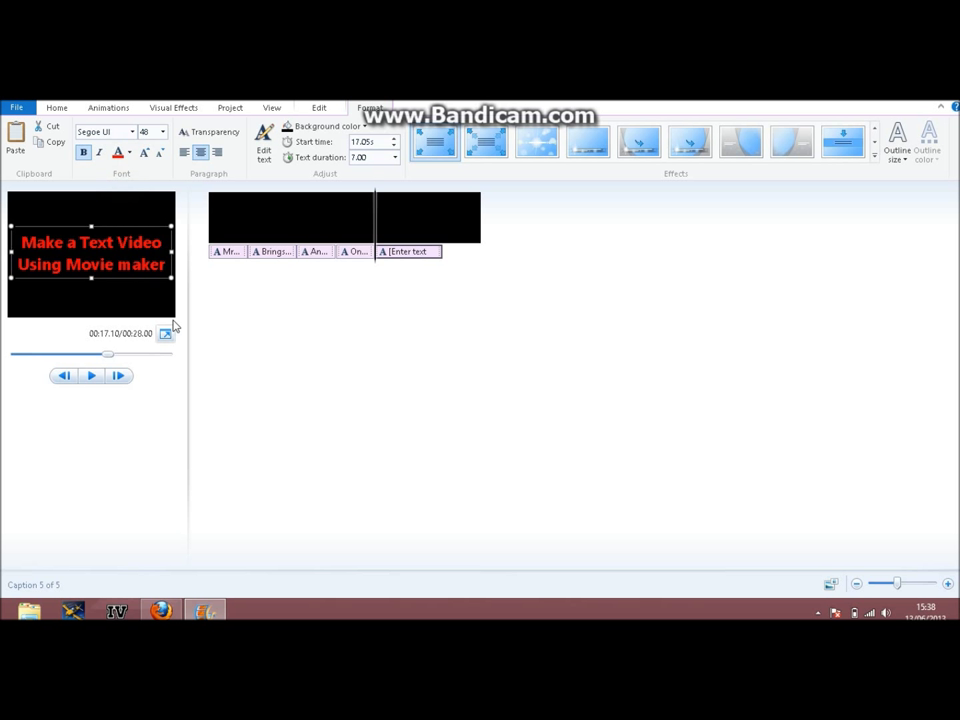
pyautogui.click(353, 293)
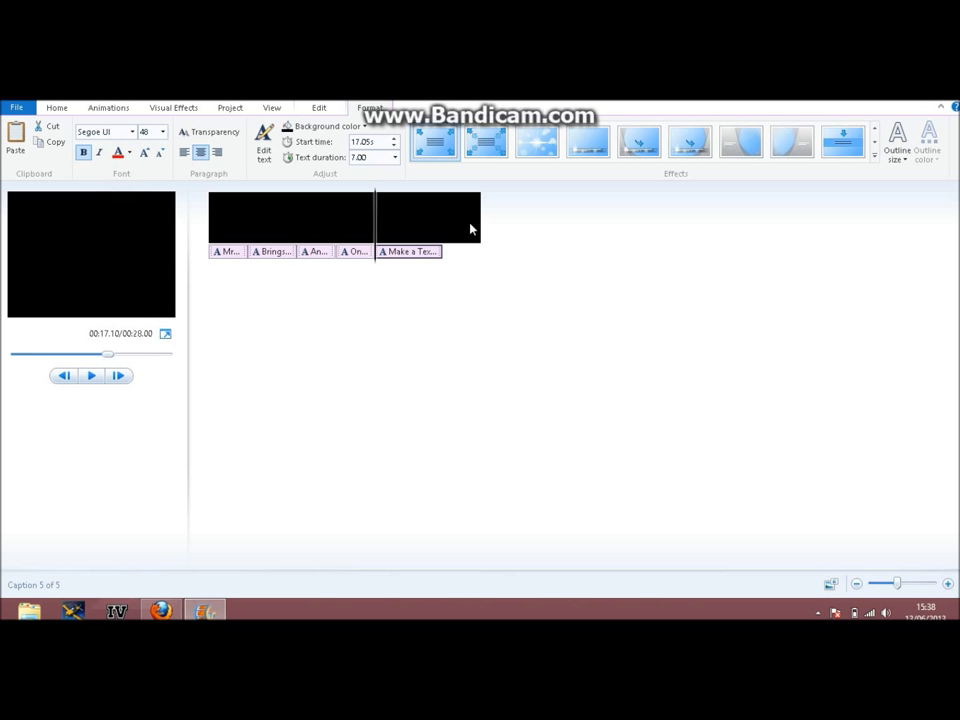
pyautogui.click(422, 253)
# Step: Make the last caption last 4 seconds and delete the leftover black clip
pyautogui.click(395, 157)
pyautogui.click(368, 209)
pyautogui.click(432, 238)
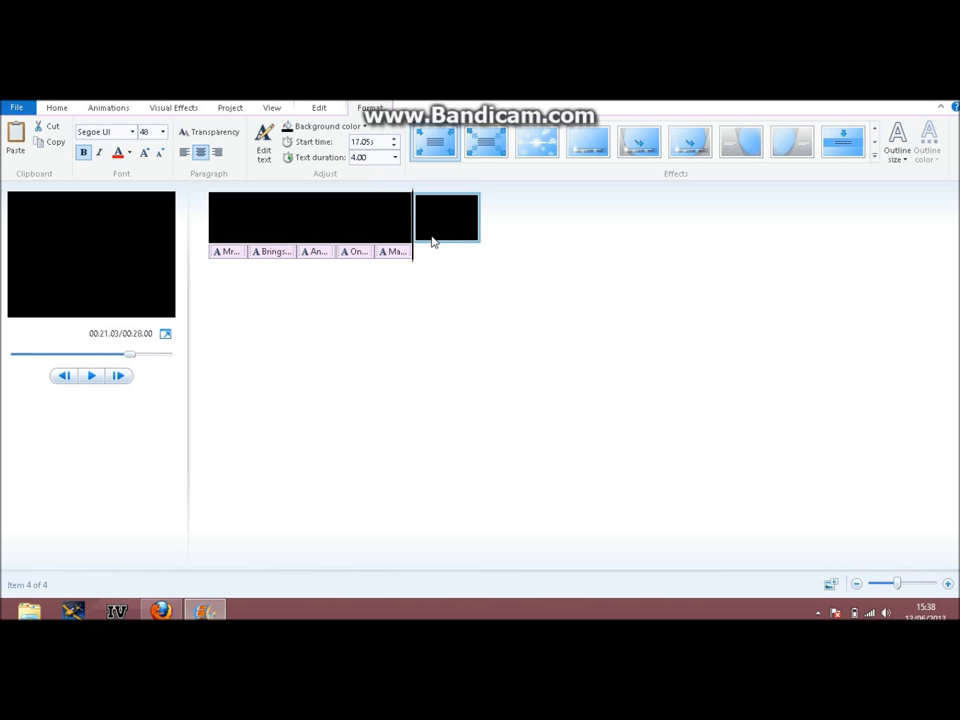
pyautogui.press('Delete')
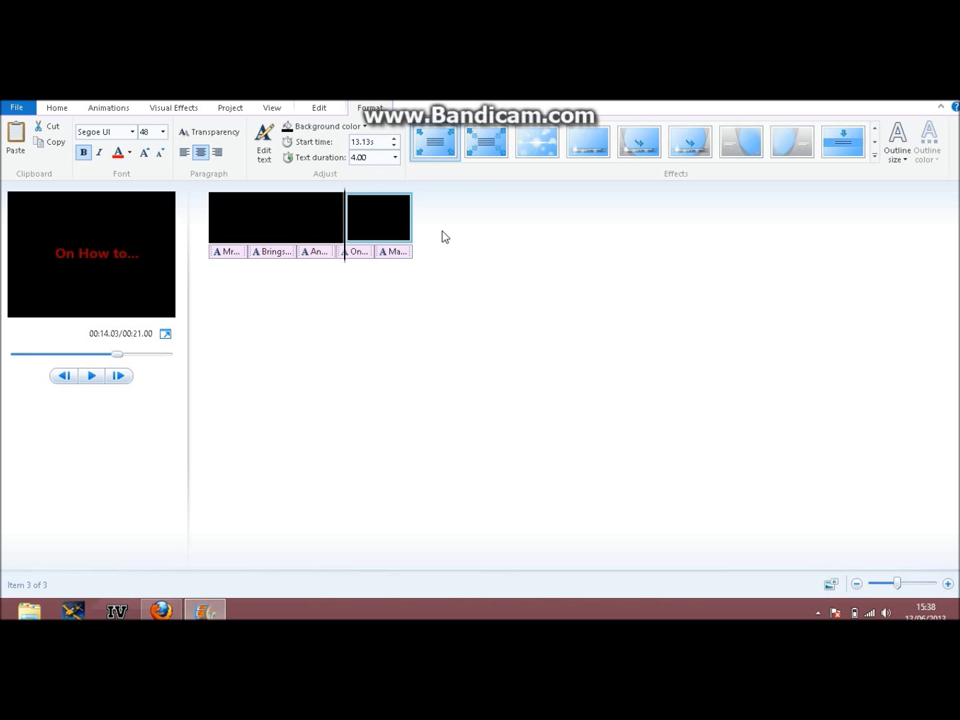
# Step: Move playback to the movie's end and bring up the credits card choices
pyautogui.moveTo(345, 233); pyautogui.dragTo(418, 240)
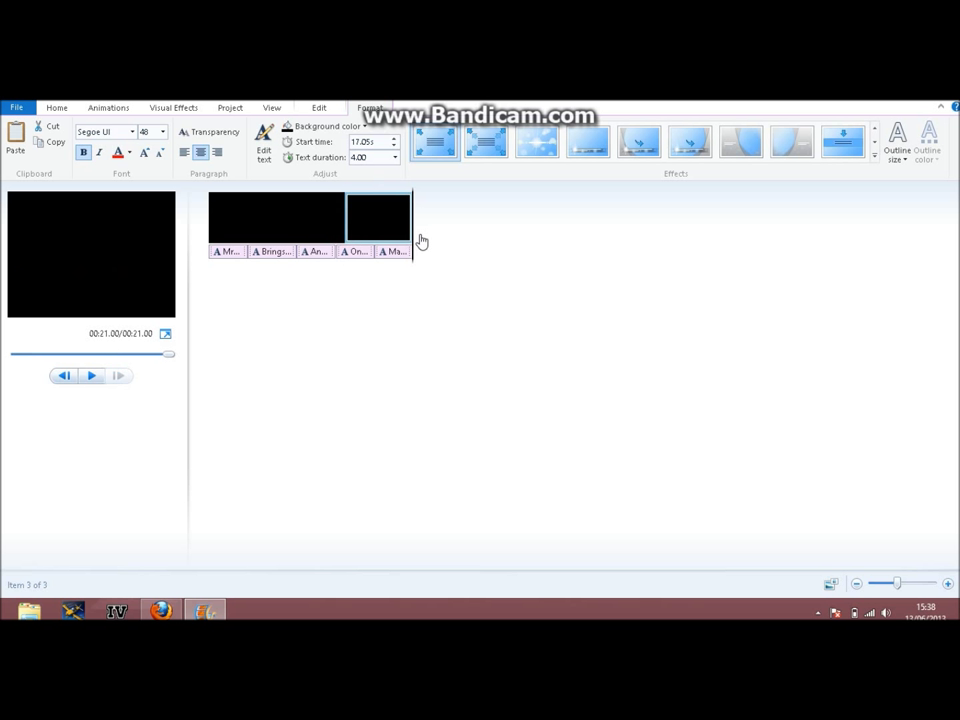
pyautogui.click(60, 107)
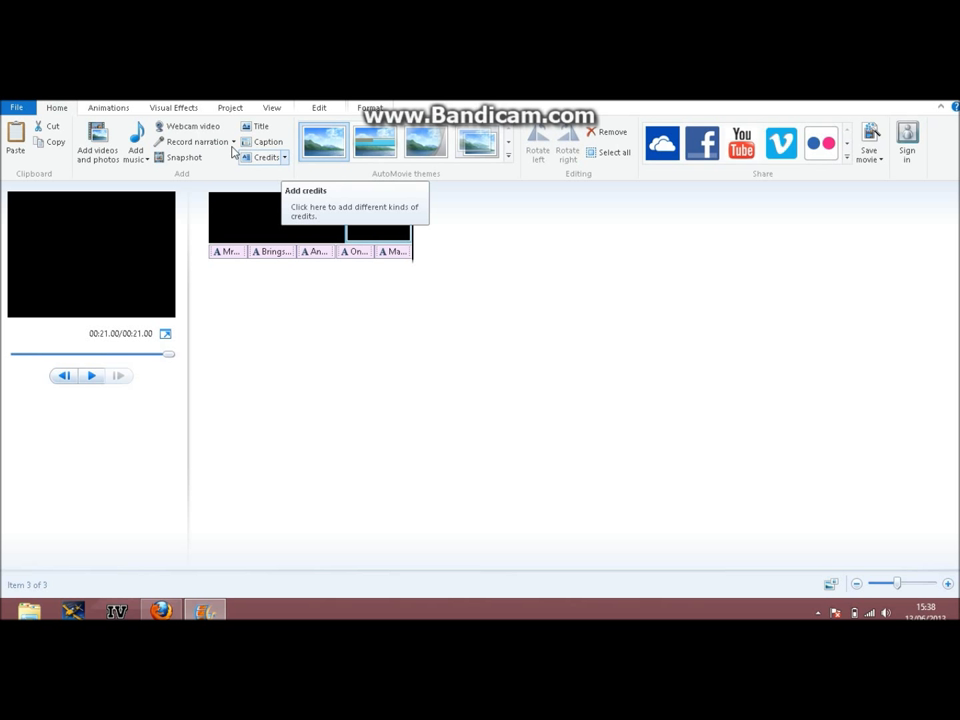
pyautogui.click(284, 160)
# Step: Add a CREDITS card at the end and replace its placeholder with THANKS FOR WATCHING
pyautogui.click(276, 174)
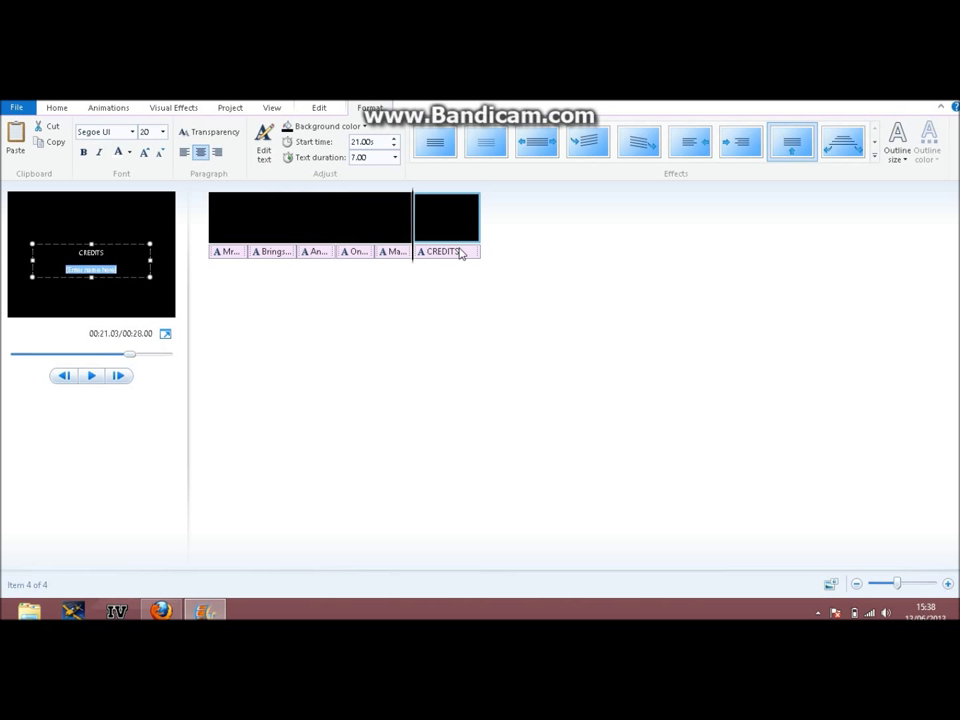
pyautogui.click(468, 255)
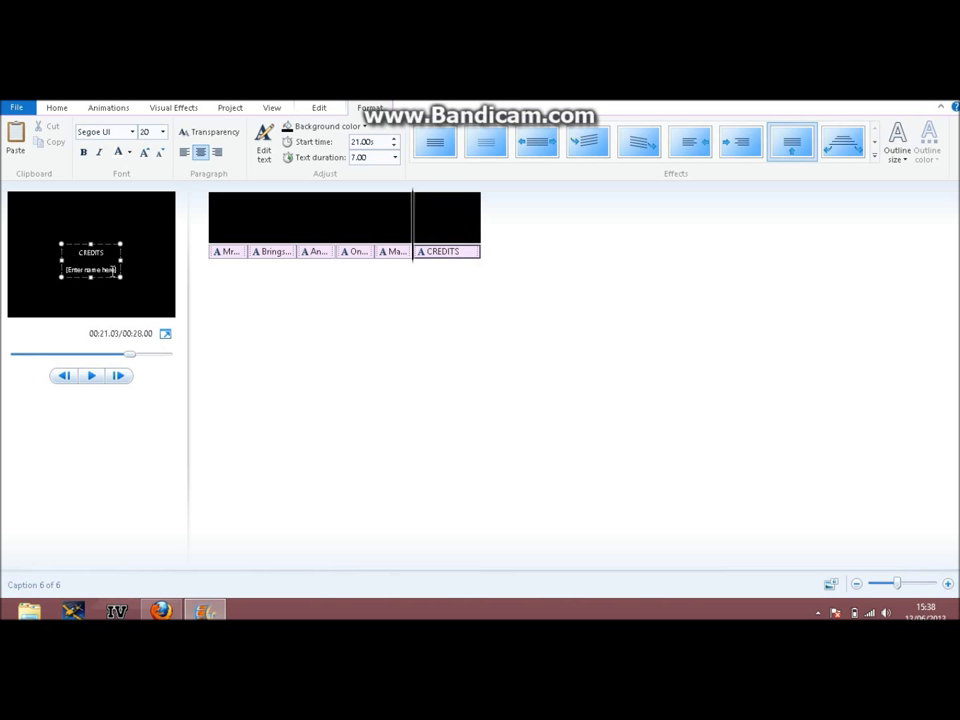
pyautogui.moveTo(117, 270); pyautogui.dragTo(43, 251)
pyautogui.press('BackSpace')
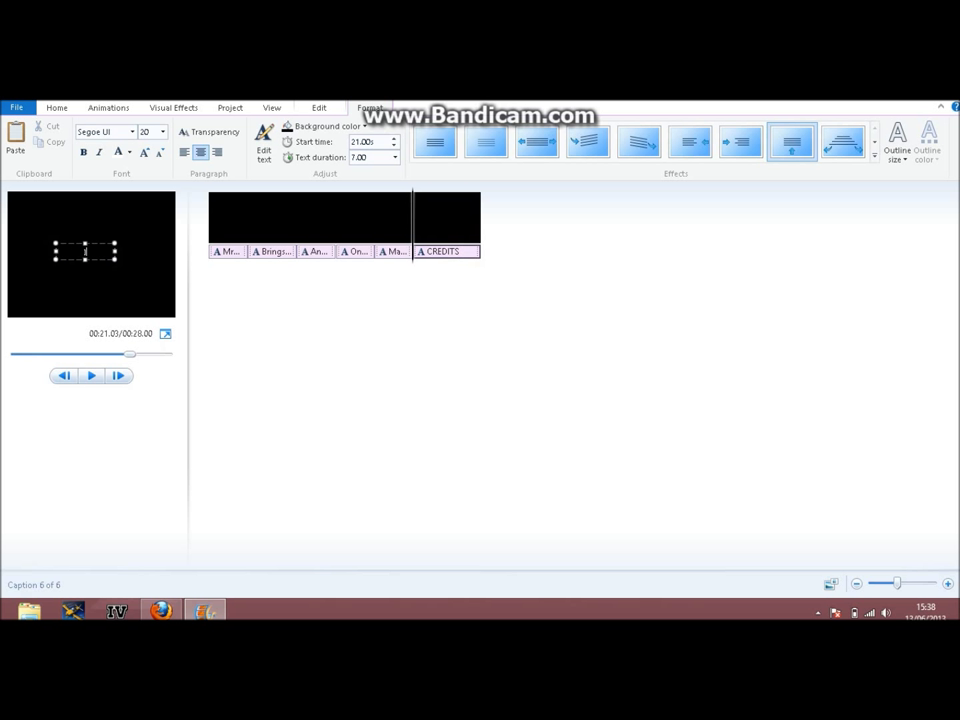
pyautogui.write('THANKS FOR WATC')
pyautogui.press('BackSpace')
pyautogui.press('BackSpace')
pyautogui.press('BackSpace')
pyautogui.write('ATCH')
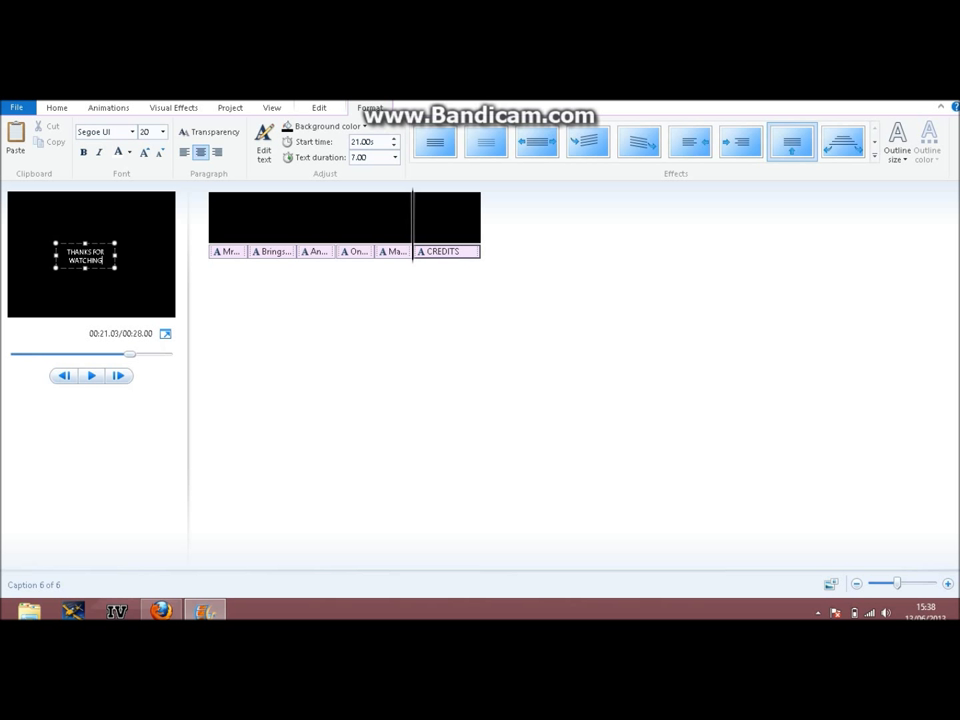
pyautogui.write('ING')
pyautogui.press('Return')
pyautogui.press('Return')
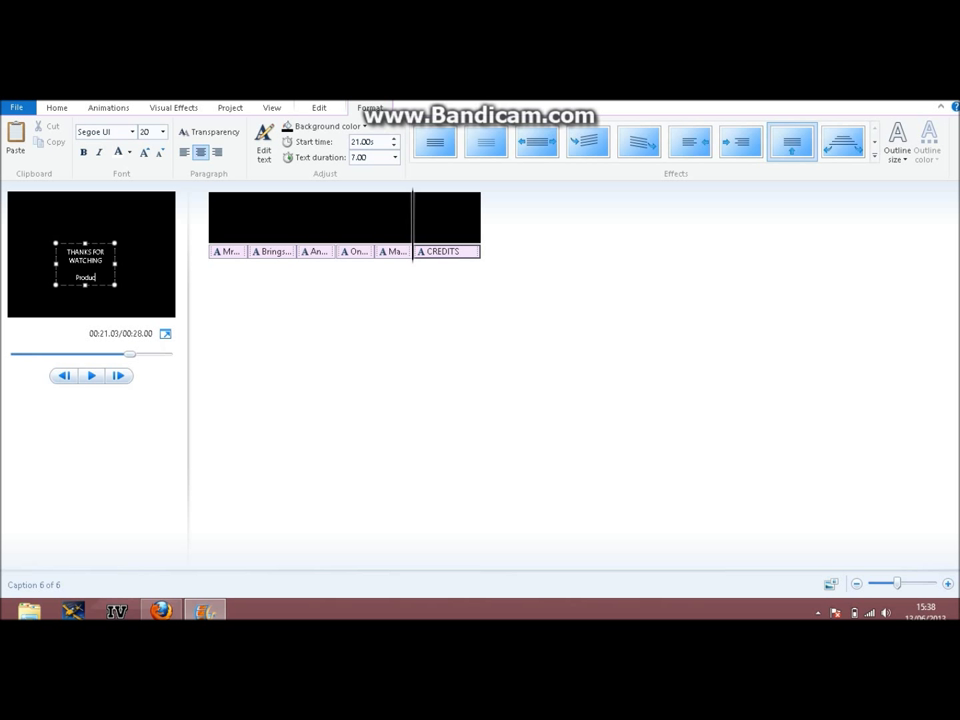
# Step: Add the Productions by line, the Twitter handle and the website address below it
pyautogui.press('Return')
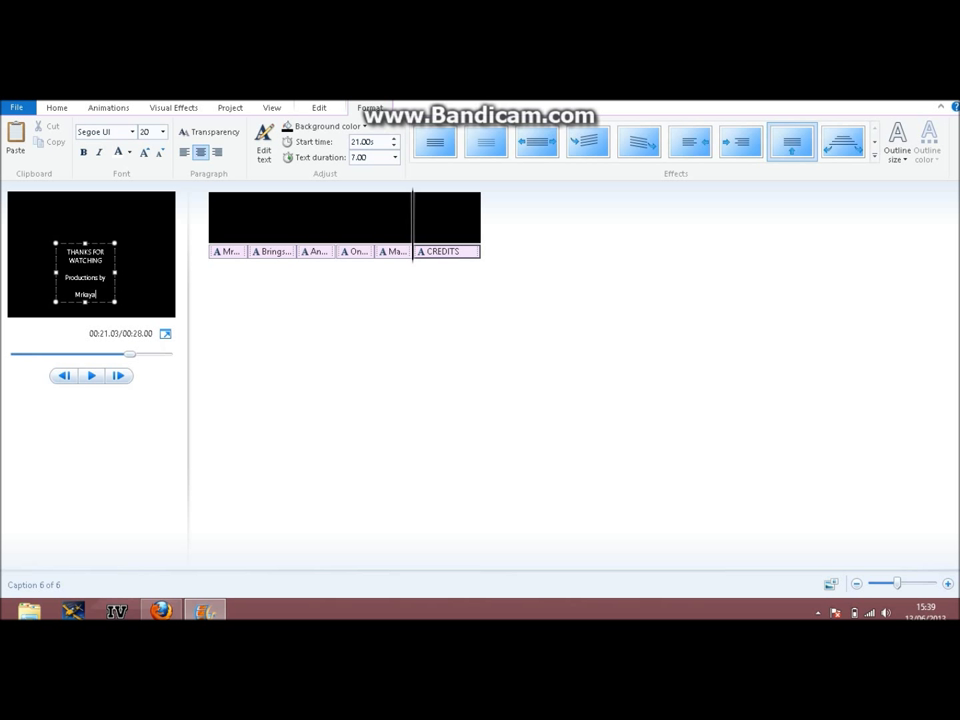
pyautogui.write('Mrkayakman99')
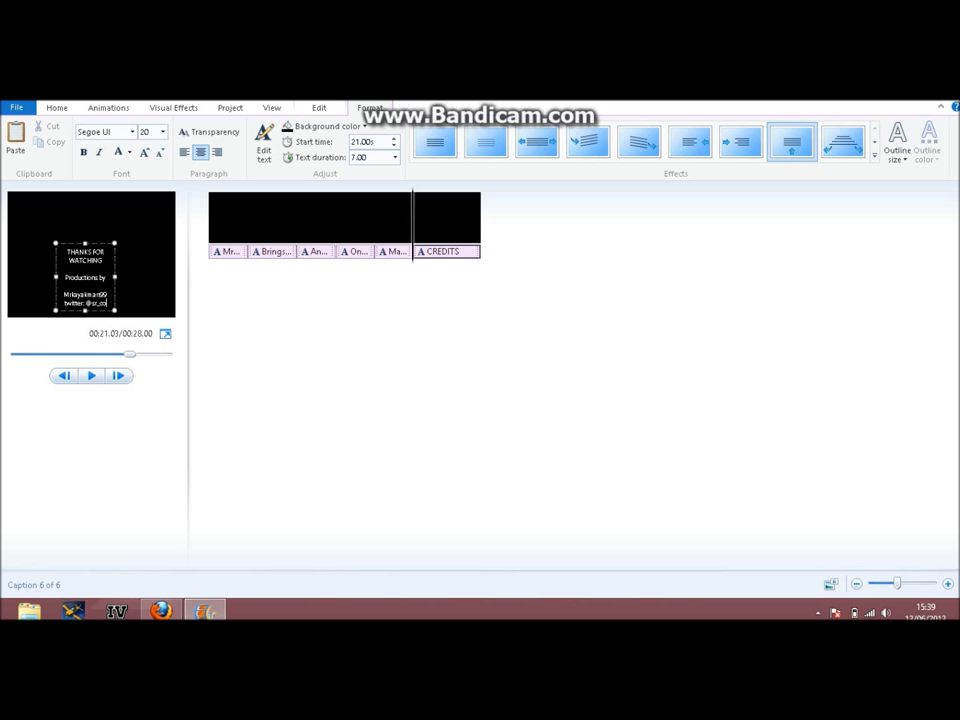
pyautogui.write('m')
pyautogui.press('BackSpace')
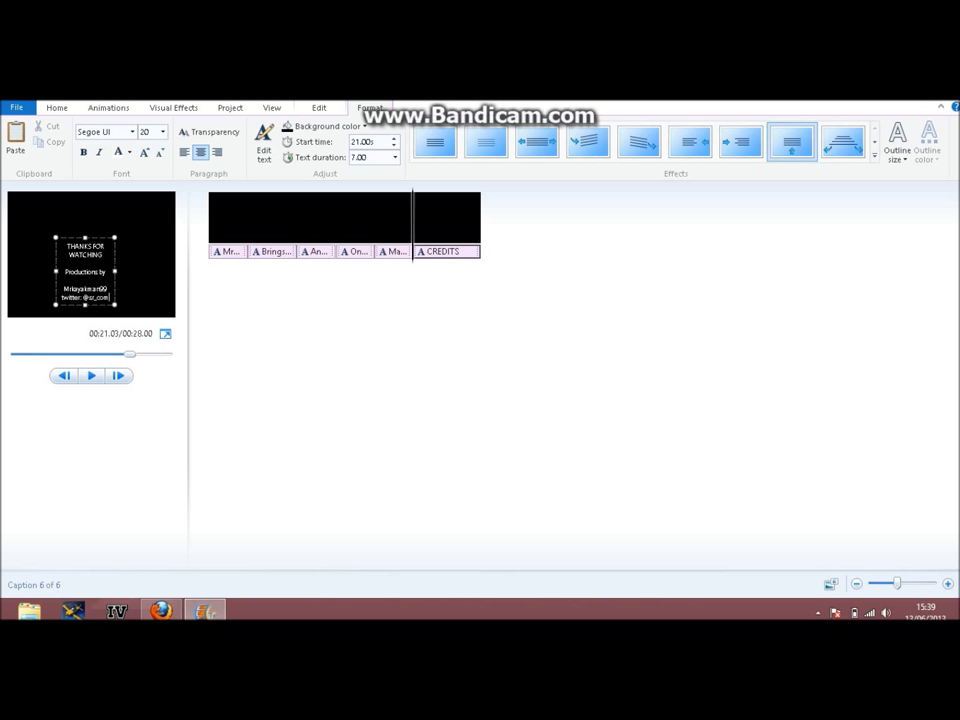
pyautogui.write('mm_kayak')
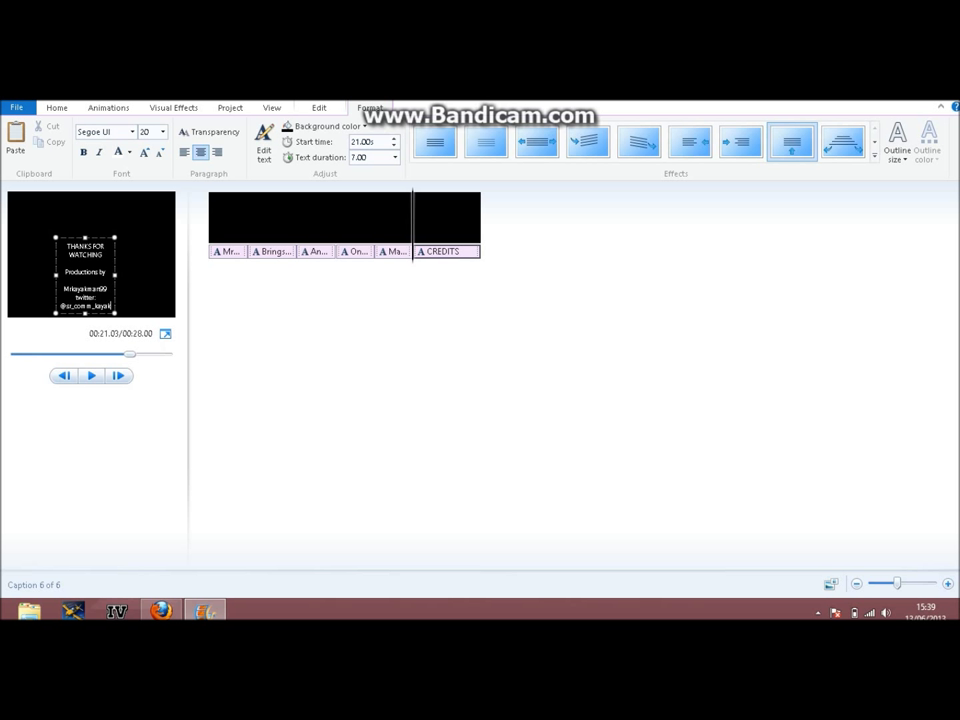
pyautogui.press('Return')
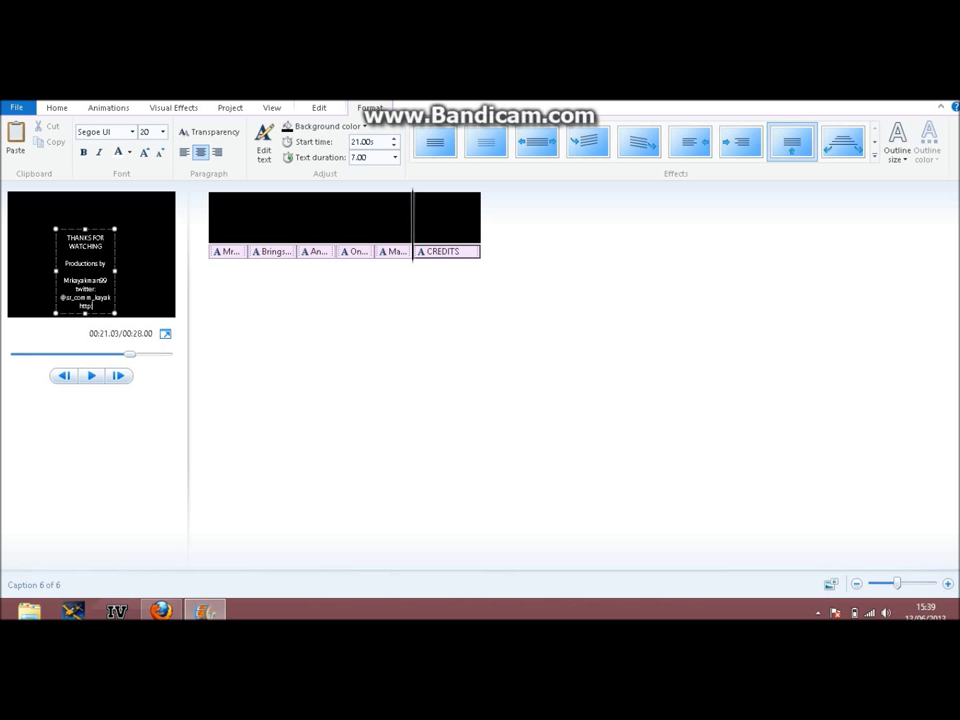
pyautogui.write('http://www.gtaemergency')
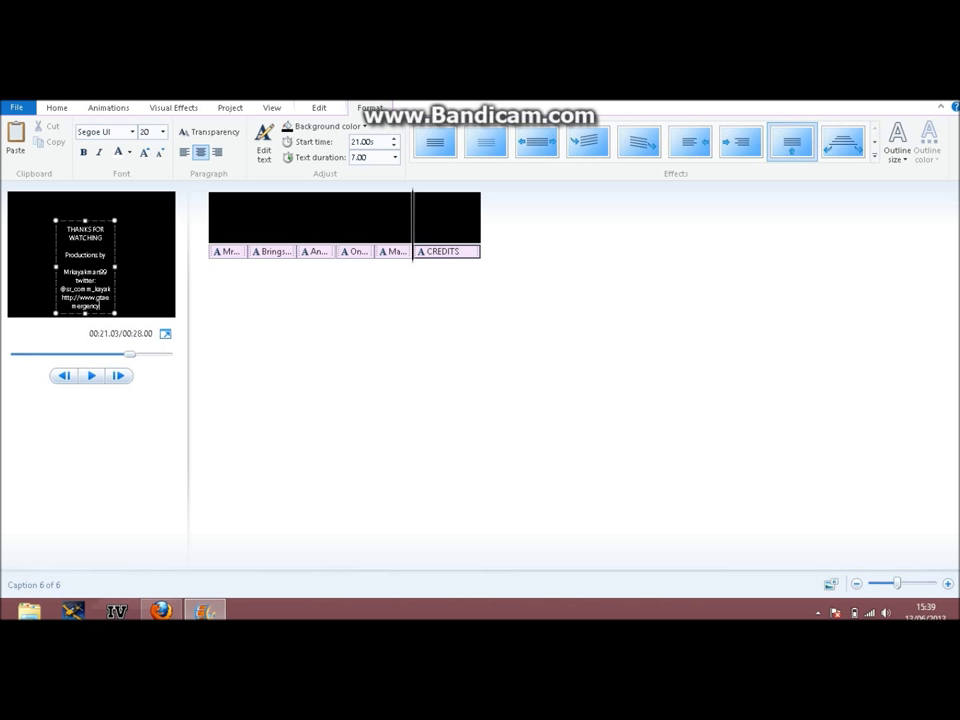
pyautogui.write('360.com')
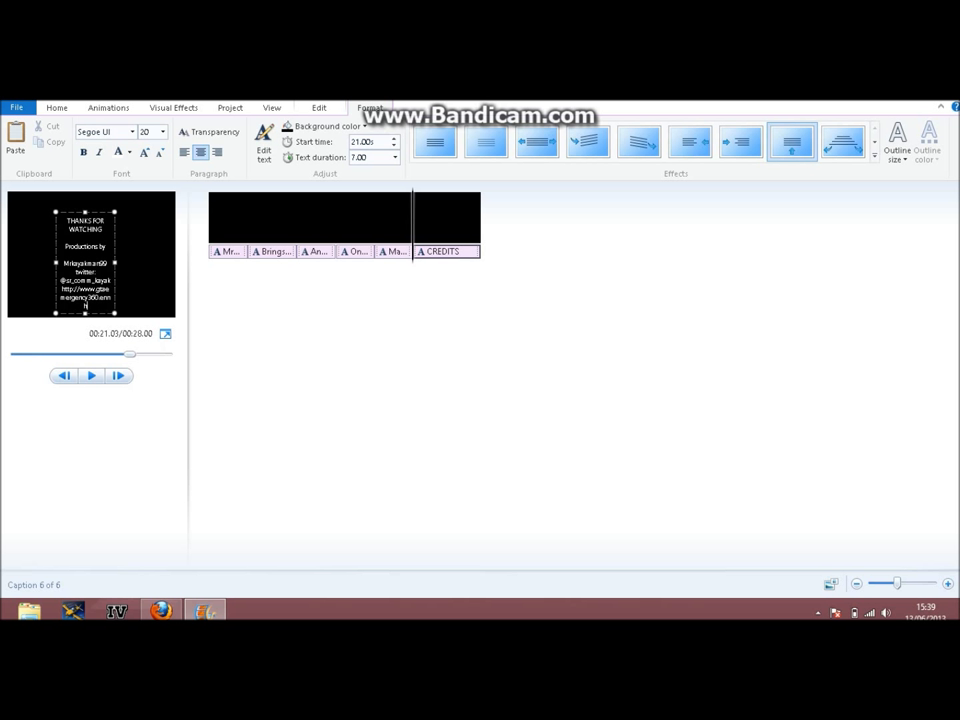
pyautogui.press('BackSpace')
pyautogui.press('BackSpace')
pyautogui.write('enjin')
# Step: Widen the credits text box and make all its text bold at 24 point
pyautogui.moveTo(53, 261); pyautogui.dragTo(14, 261)
pyautogui.moveTo(122, 251); pyautogui.dragTo(57, 218)
pyautogui.click(145, 152)
pyautogui.click(145, 152)
pyautogui.click(145, 152)
pyautogui.click(159, 153)
pyautogui.click(83, 152)
pyautogui.click(140, 294)
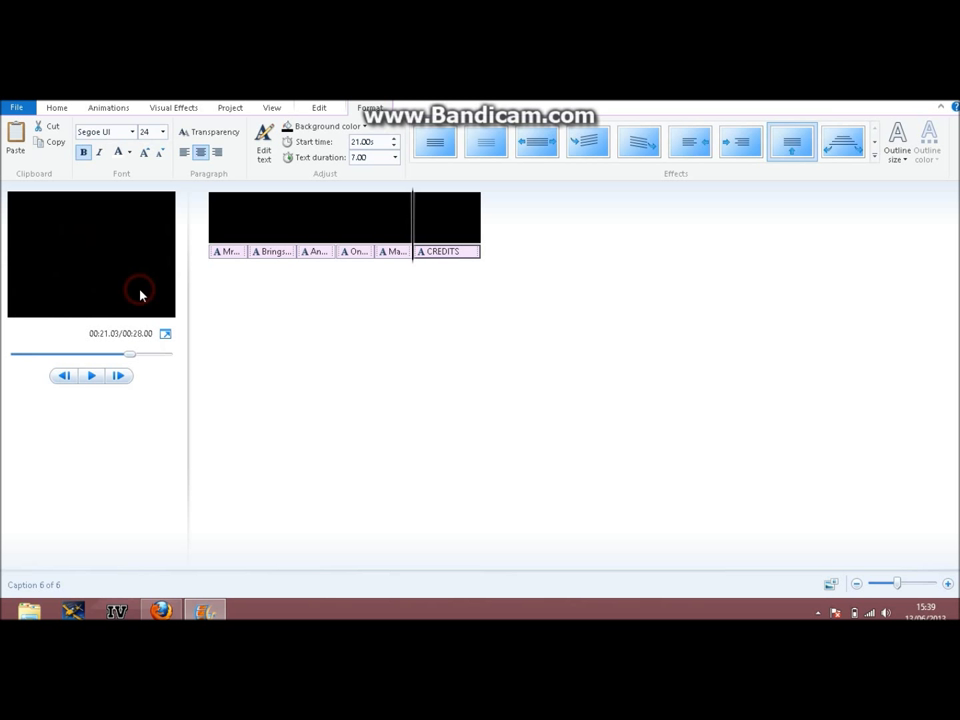
pyautogui.click(233, 252)
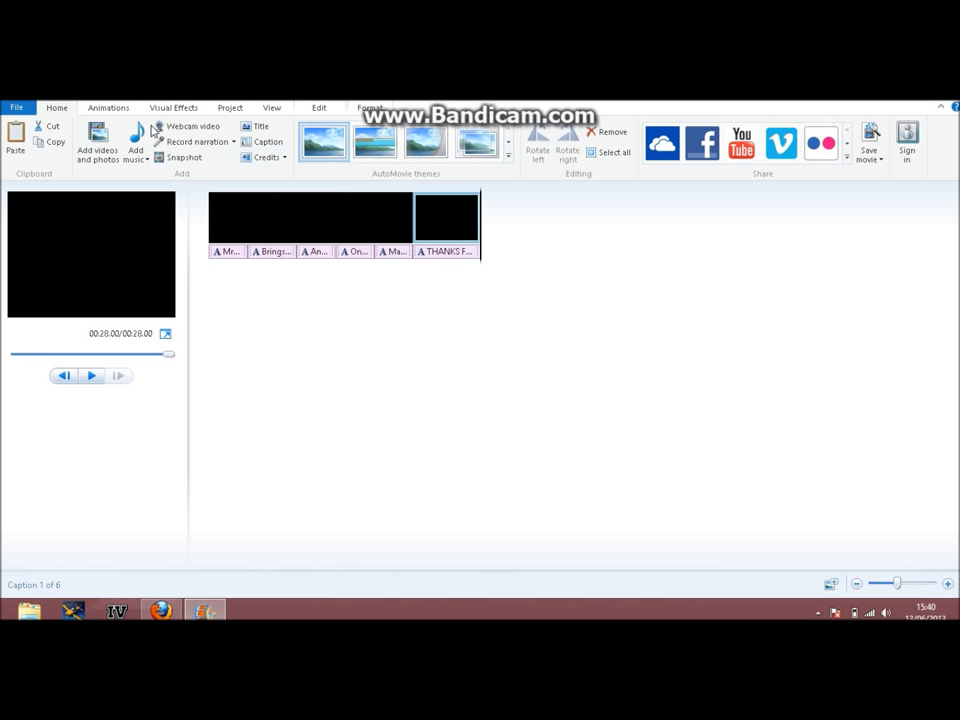
# Step: Add the Dance of the Pixies music file from the computer as the movie's soundtrack
pyautogui.click(221, 229)
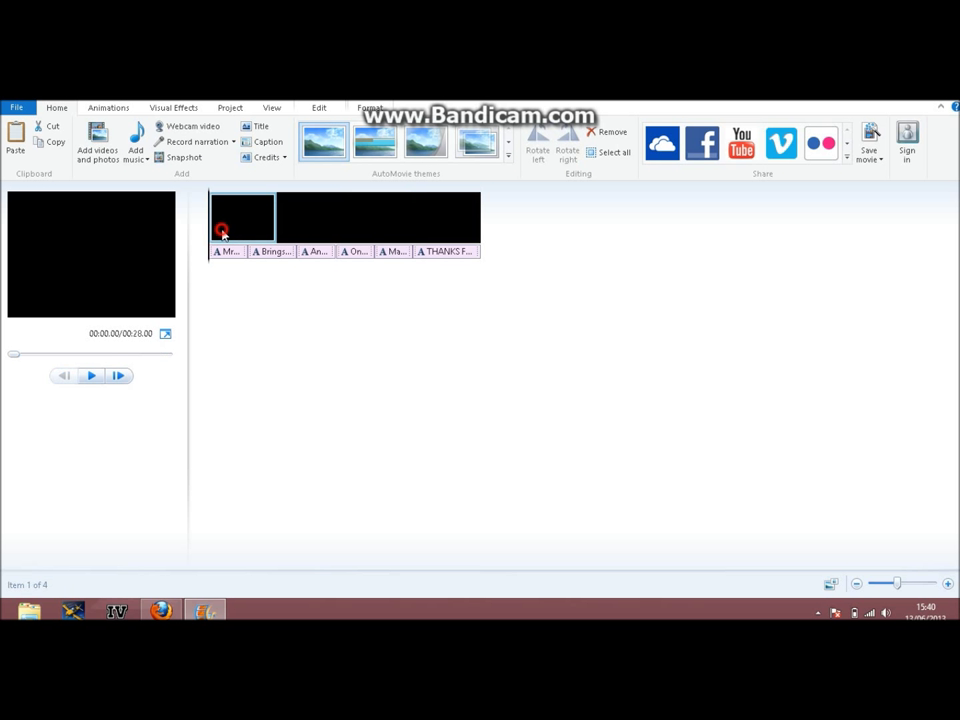
pyautogui.click(142, 158)
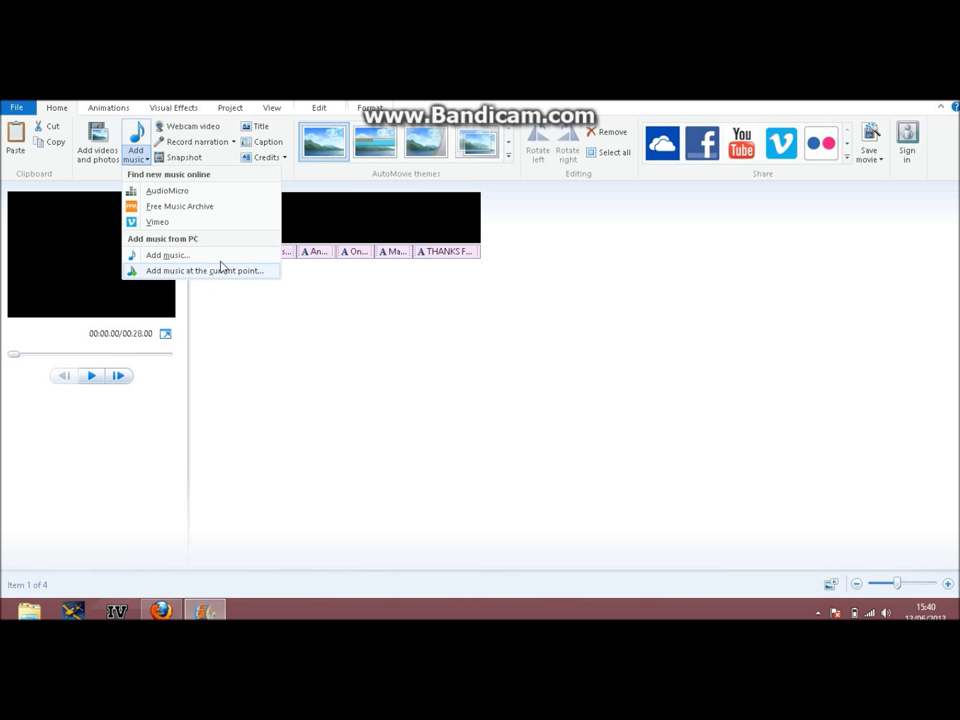
pyautogui.click(329, 332)
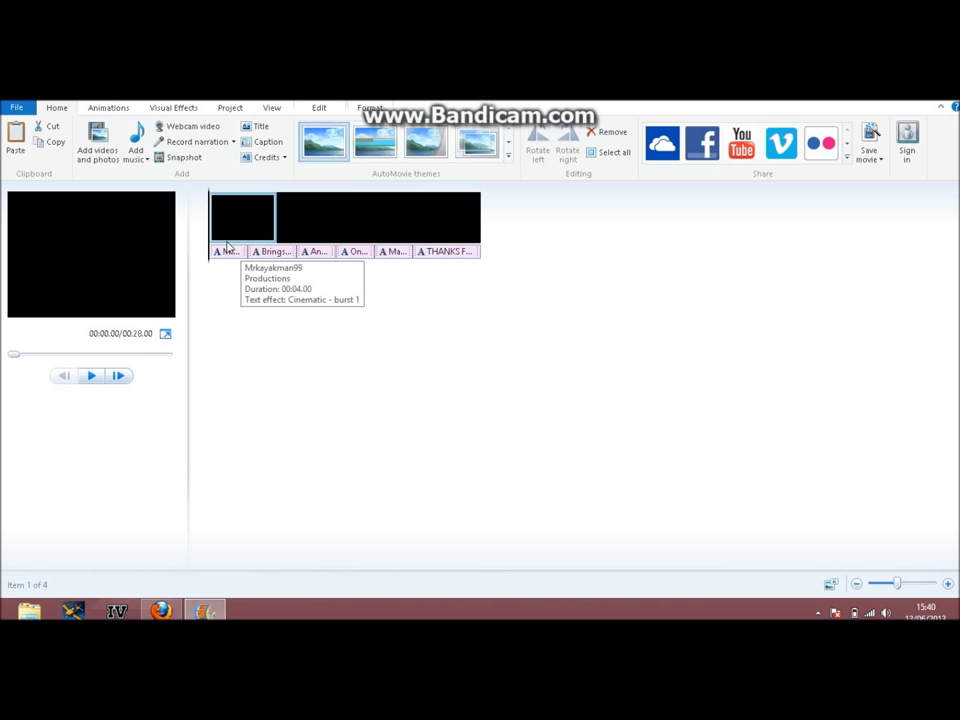
pyautogui.click(137, 157)
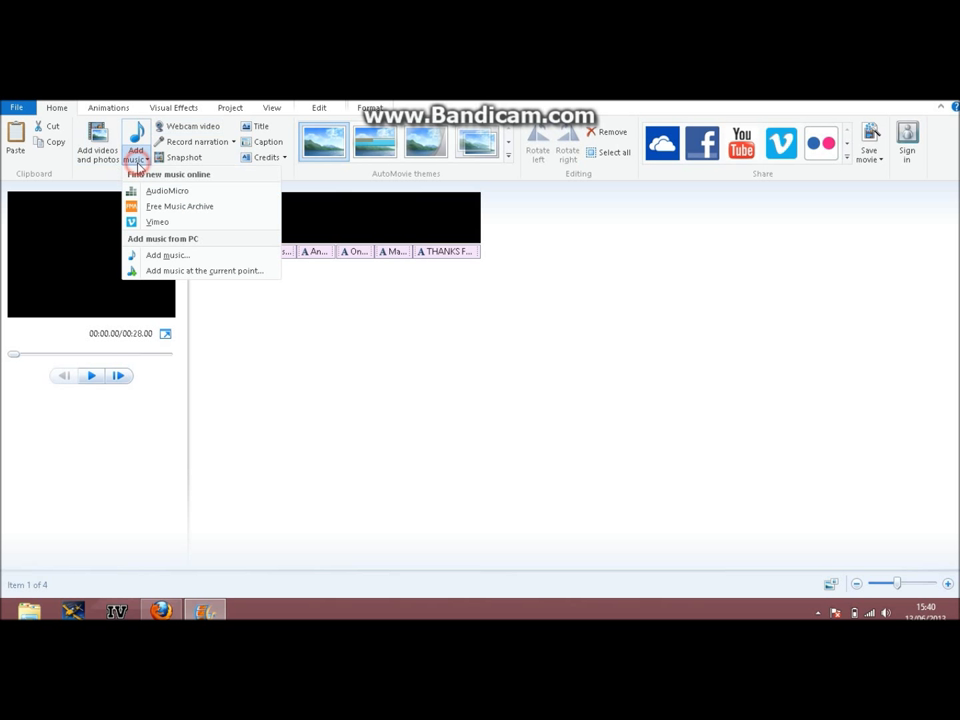
pyautogui.click(167, 256)
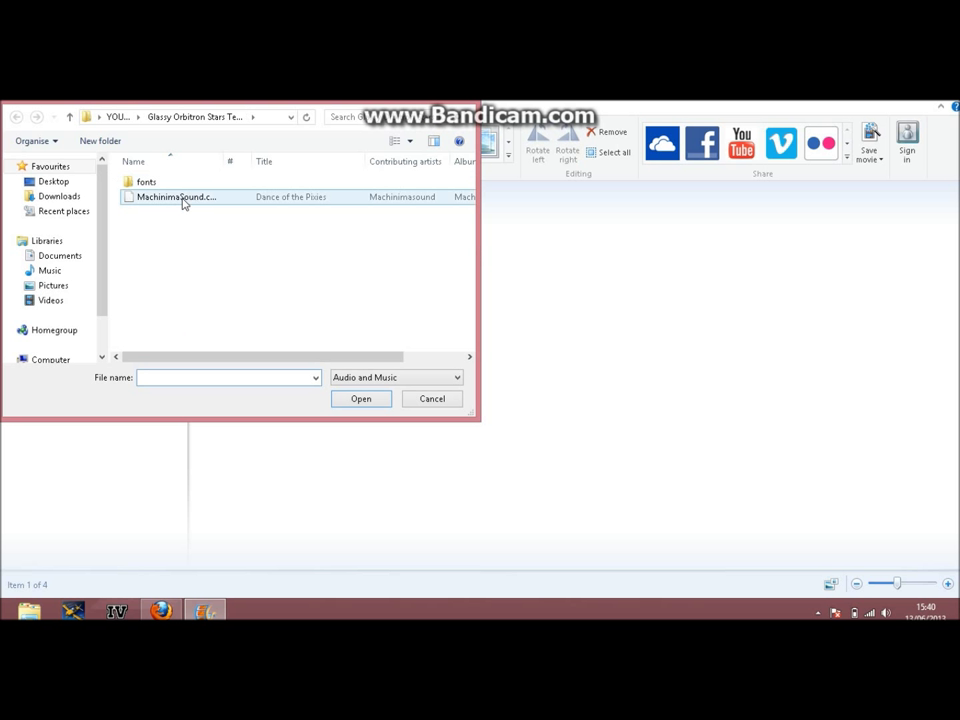
pyautogui.click(182, 202)
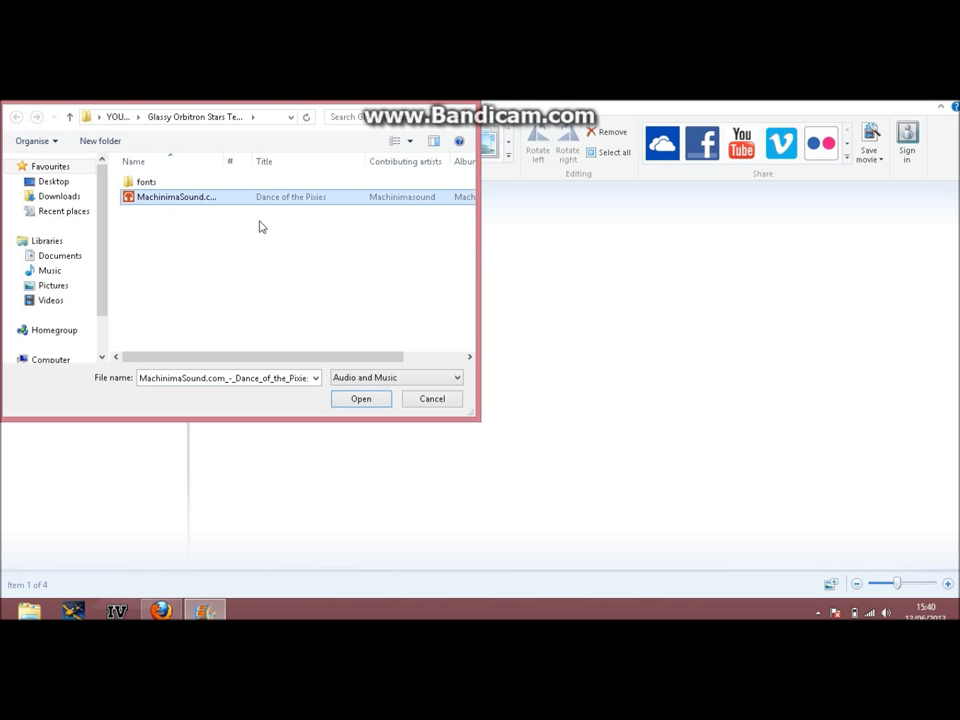
pyautogui.click(362, 398)
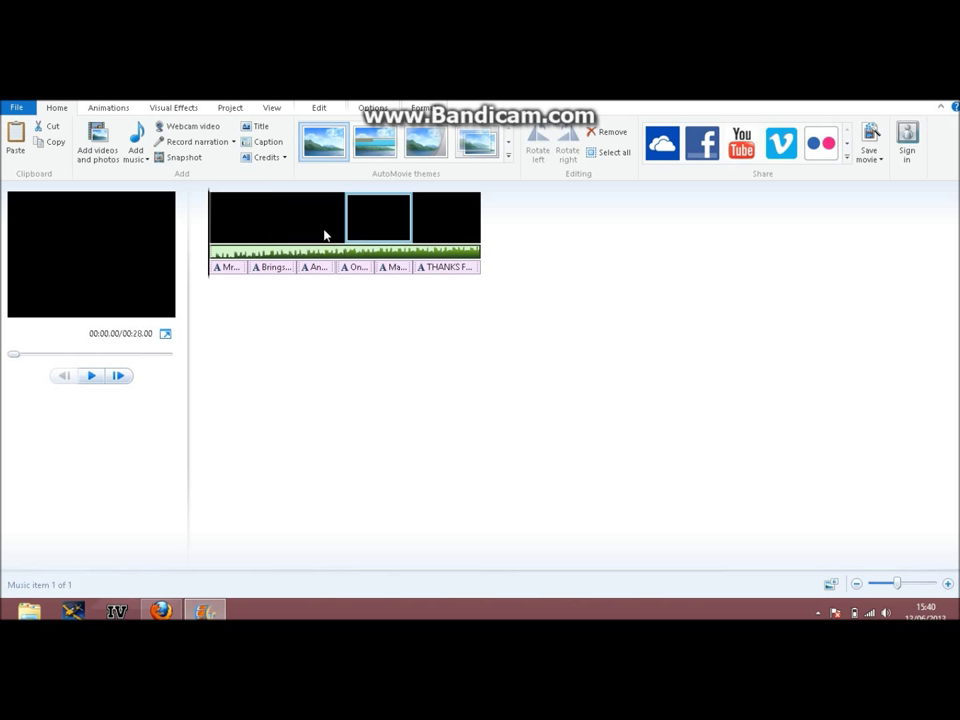
# Step: Play the movie with its new music, then rewind and preview the first caption cards
pyautogui.click(240, 230)
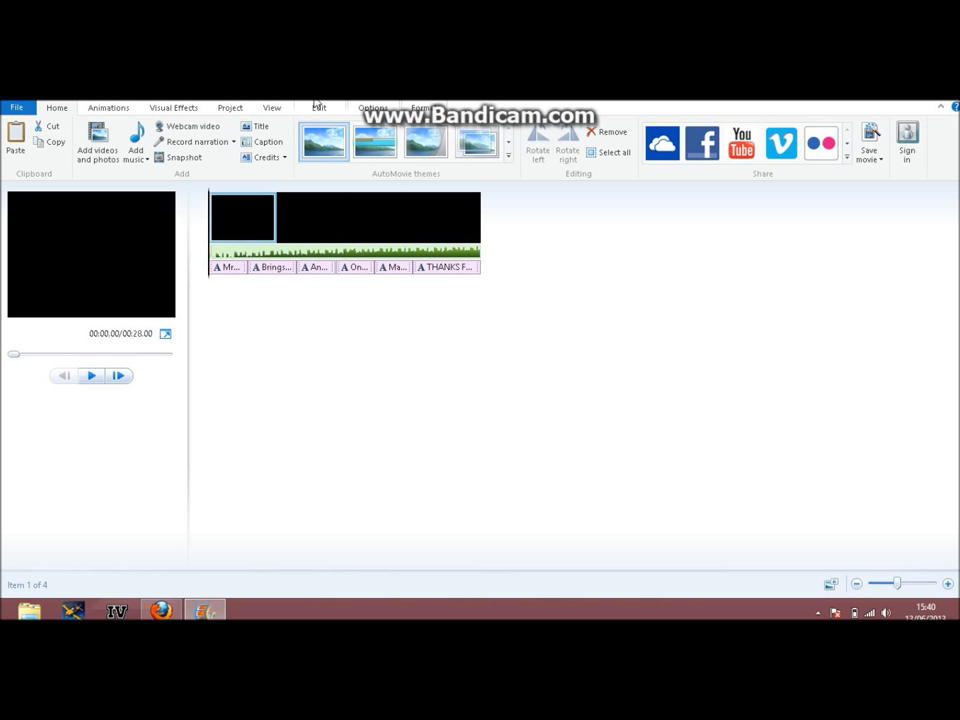
pyautogui.click(94, 376)
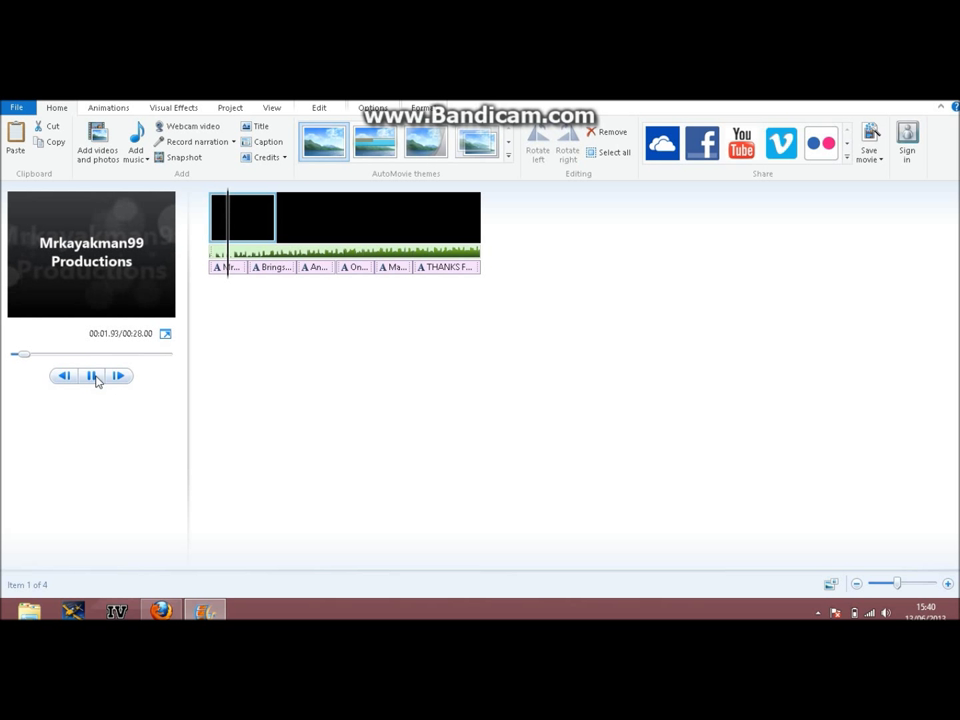
pyautogui.click(94, 377)
pyautogui.moveTo(31, 354); pyautogui.dragTo(4, 358)
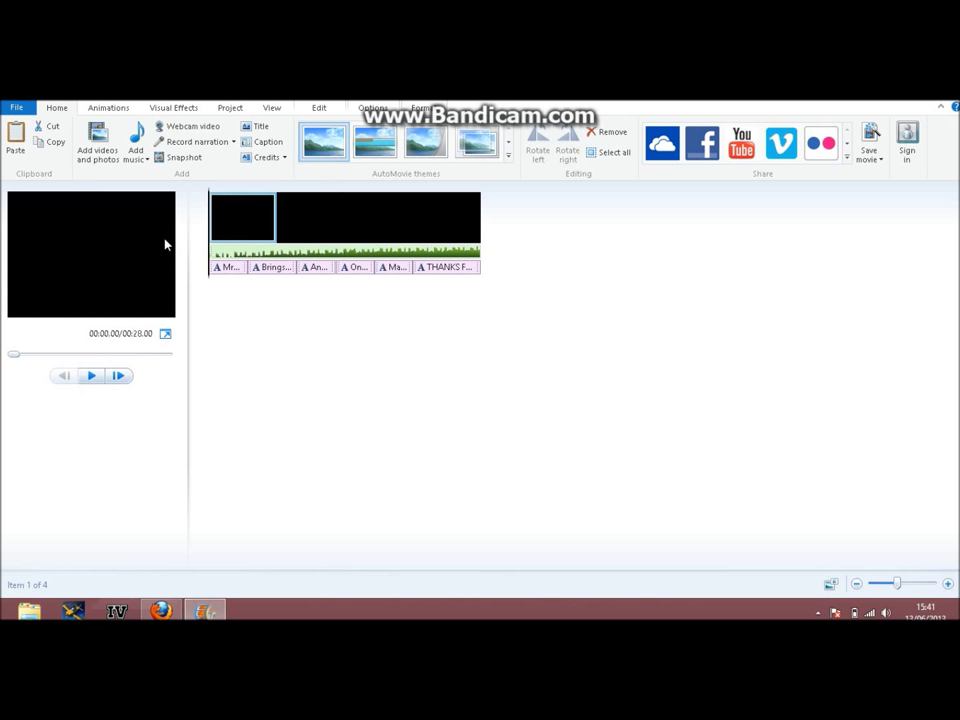
pyautogui.click(255, 224)
pyautogui.click(296, 221)
pyautogui.click(243, 216)
# Step: Apply new text animation effects from the Format tab to the caption cards
pyautogui.click(301, 230)
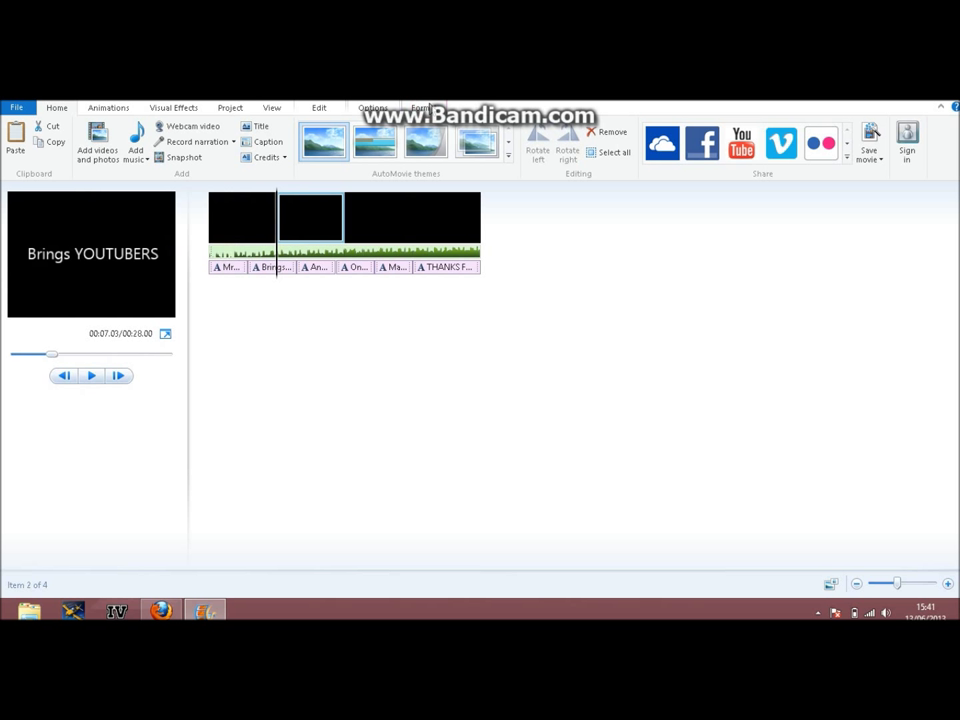
pyautogui.click(426, 107)
pyautogui.click(639, 143)
pyautogui.click(381, 212)
pyautogui.click(709, 135)
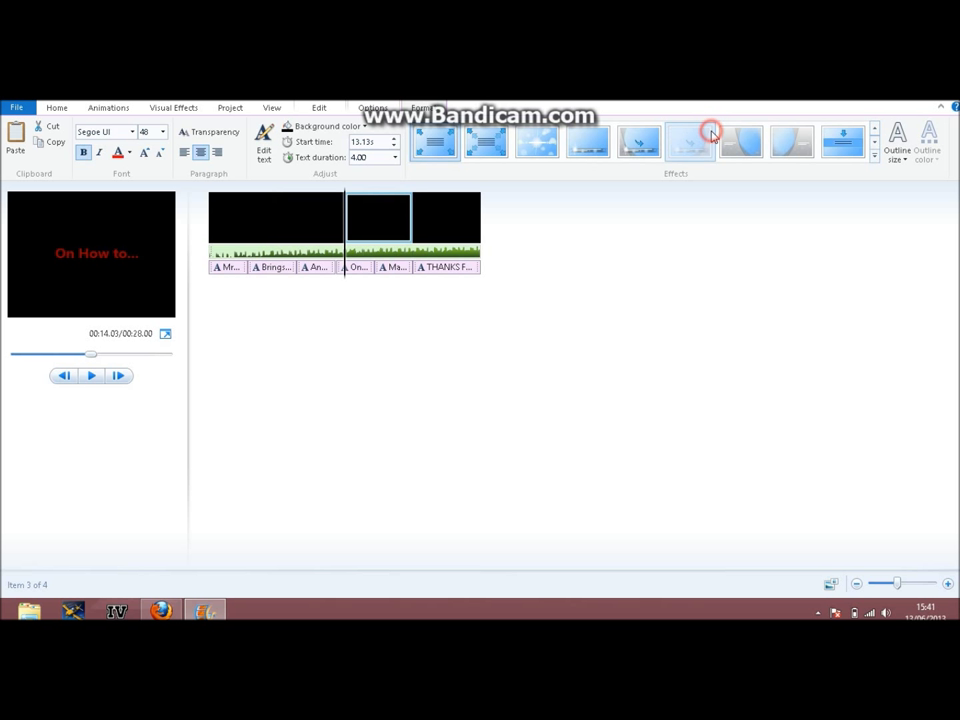
pyautogui.click(447, 233)
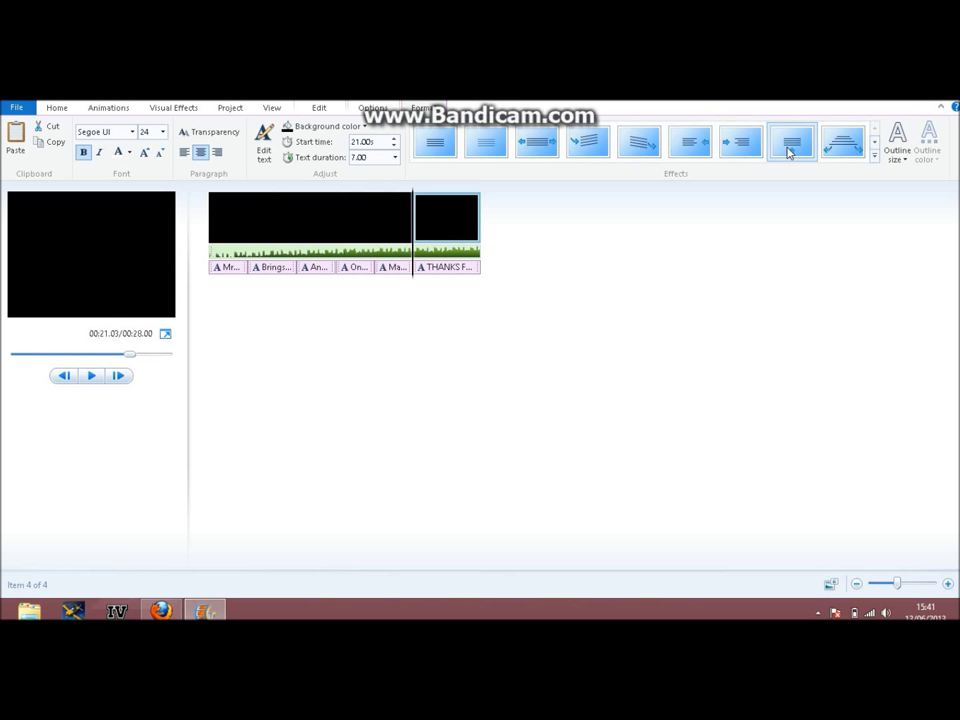
pyautogui.click(857, 146)
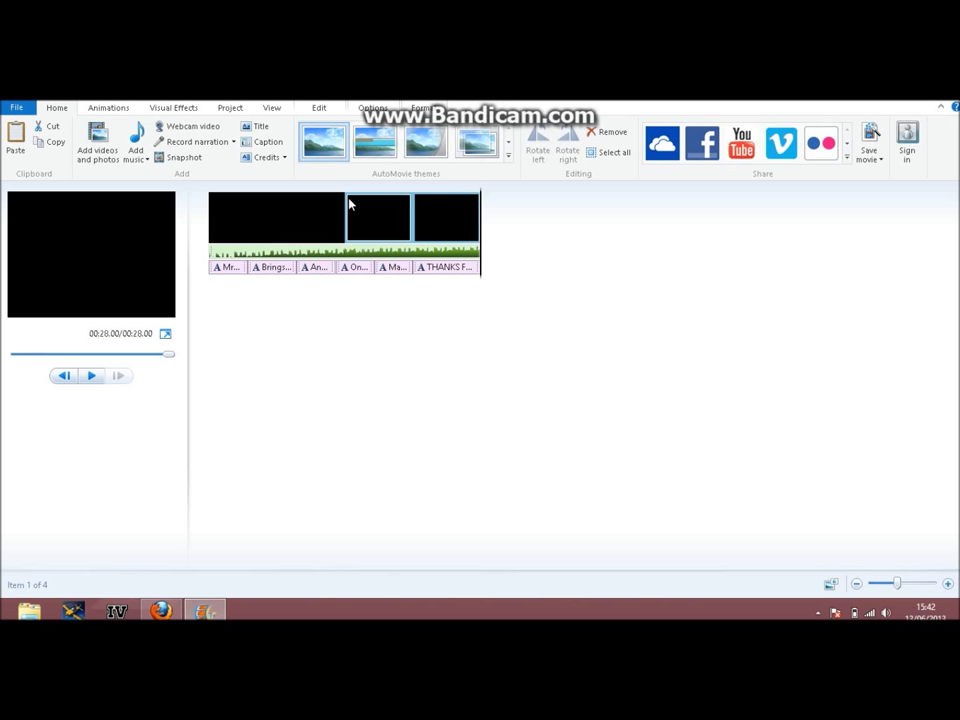
pyautogui.click(214, 214)
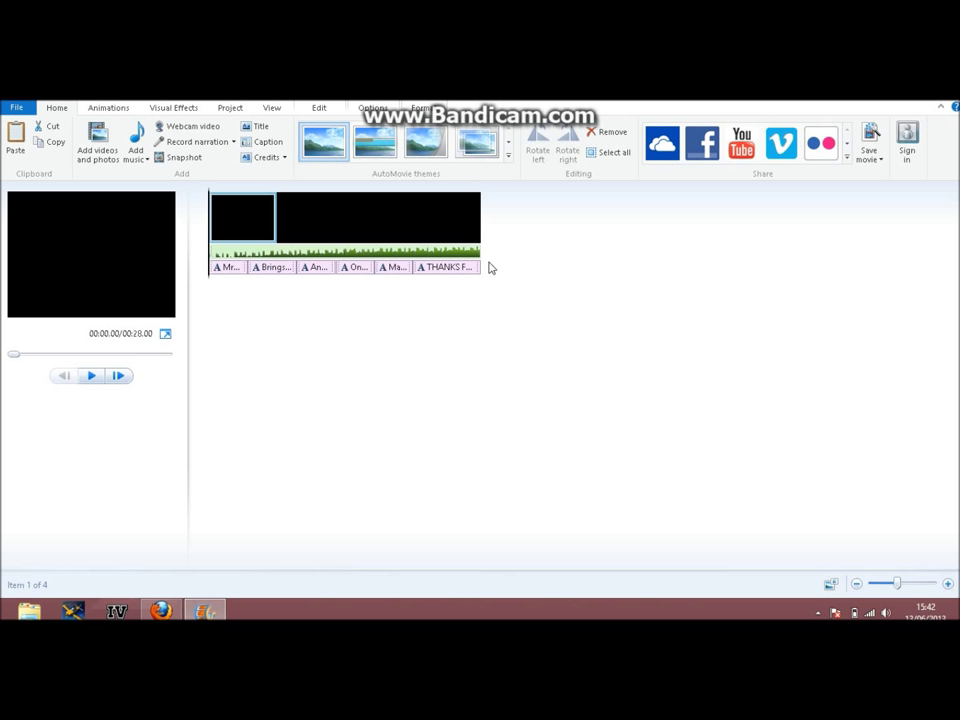
pyautogui.click(422, 107)
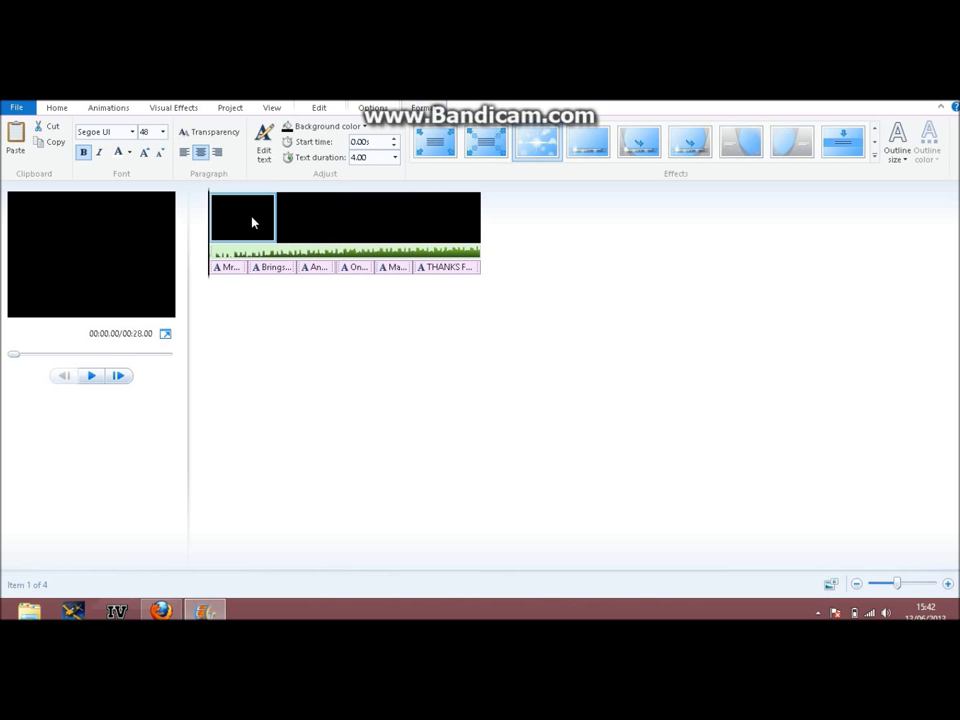
# Step: Scroll the Effects gallery, then show the View tab's zoom, thumbnail size and waveform options
pyautogui.click(877, 140)
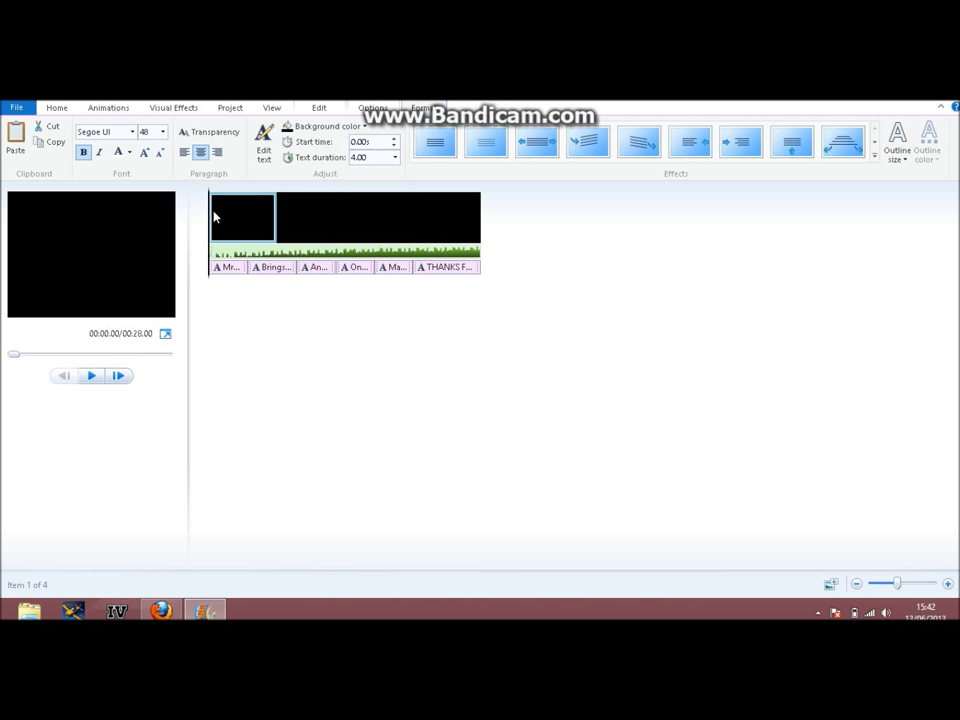
pyautogui.click(272, 107)
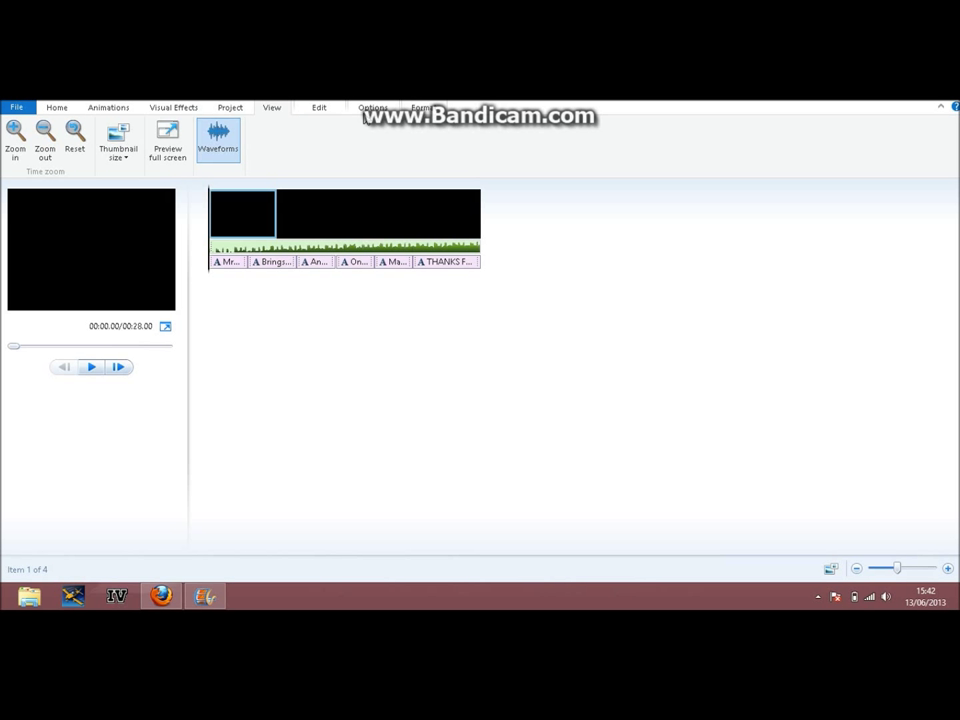
pyautogui.click(372, 107)
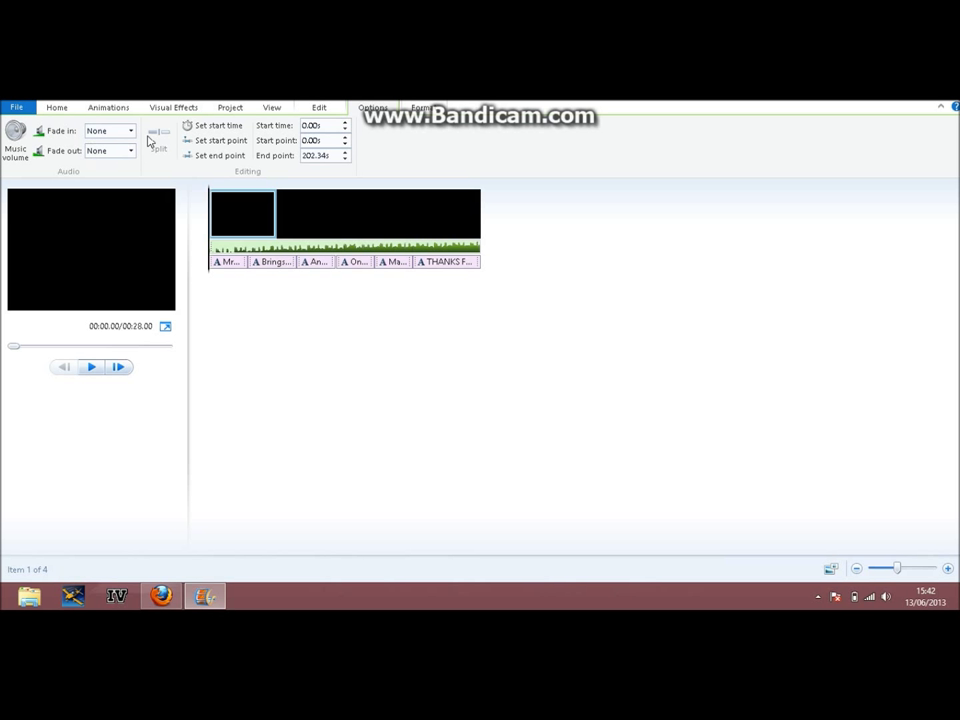
pyautogui.click(59, 112)
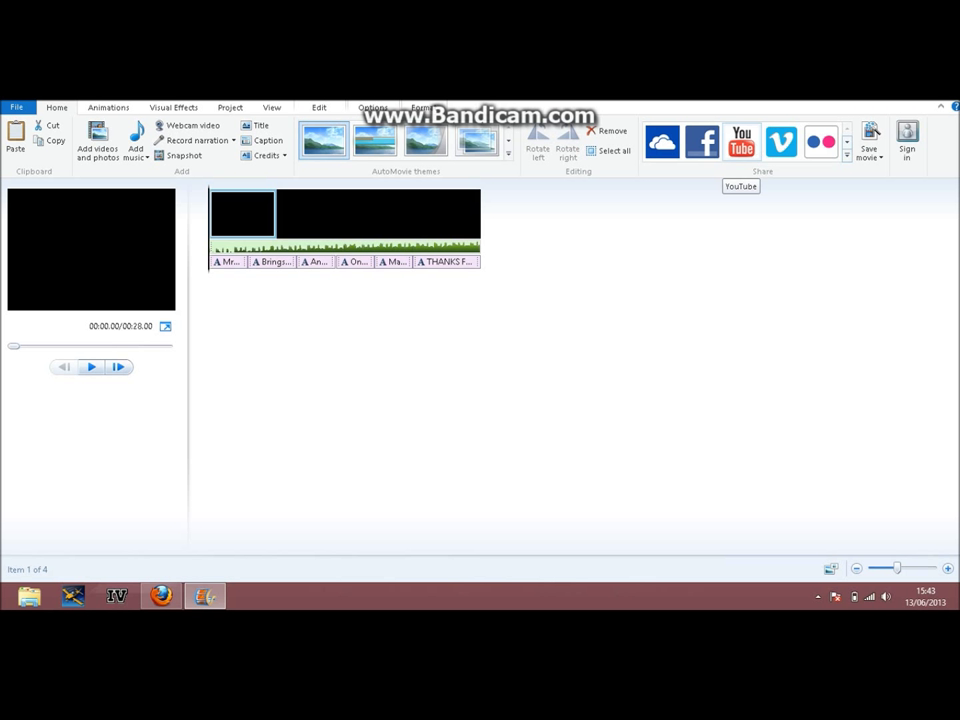
pyautogui.moveTo(958, 101)
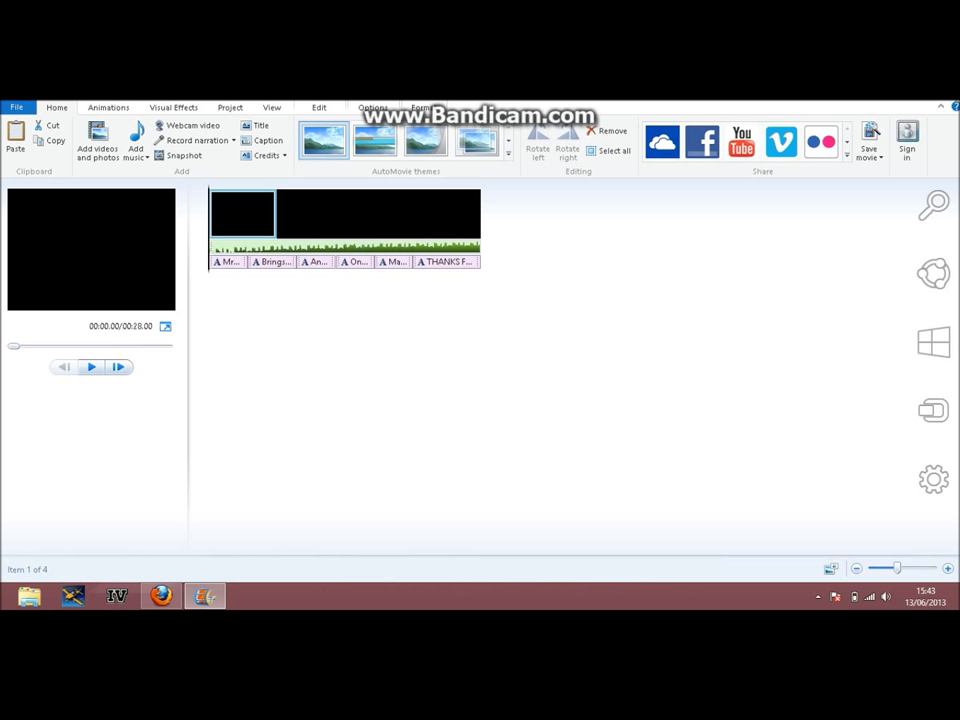